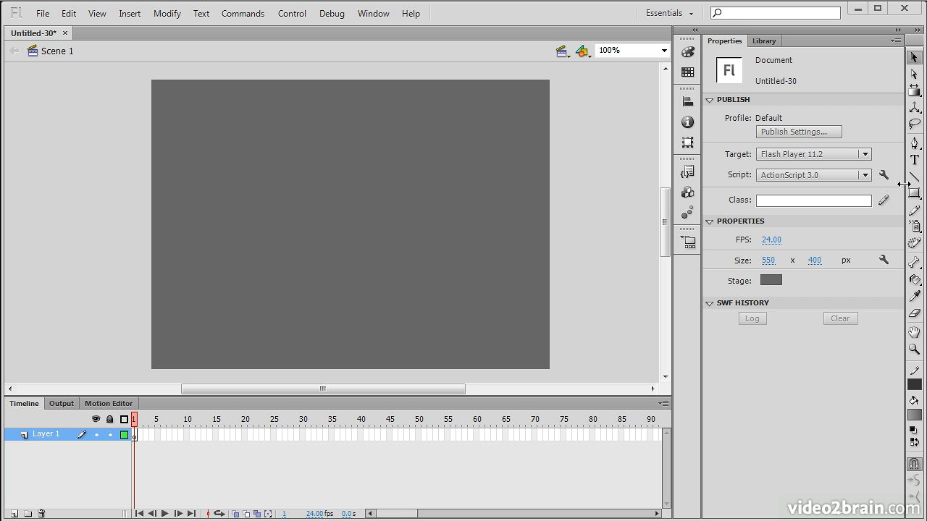
Draw a closed flame-shaped outline on the stage with the Pen tool, using a black 3.00 stroke.
click(913, 143)
click(791, 143)
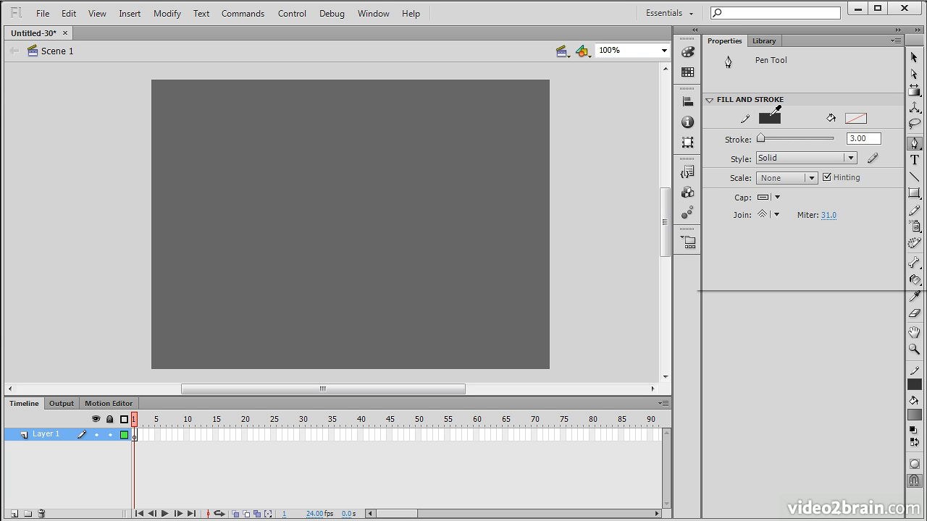
click(771, 117)
click(704, 145)
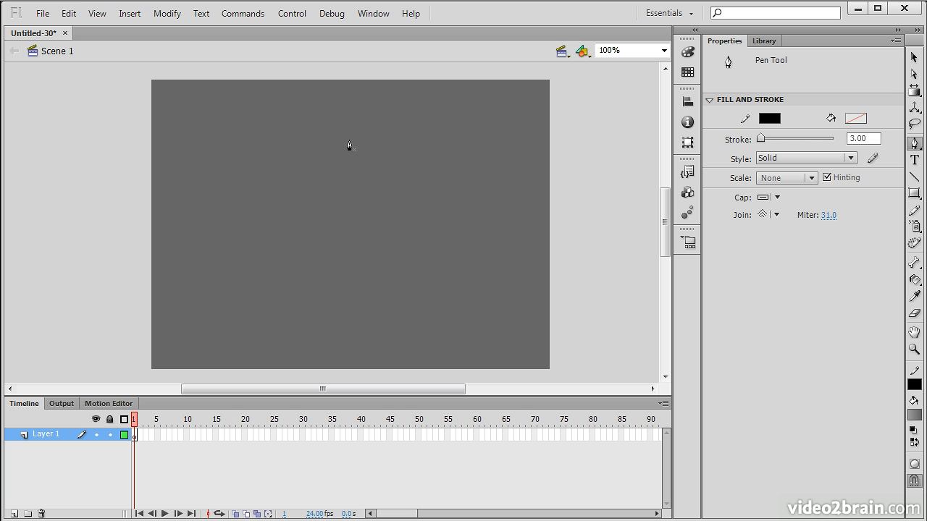
drag(397, 335, 274, 340)
click(267, 337)
drag(316, 300, 303, 265)
drag(339, 144, 316, 55)
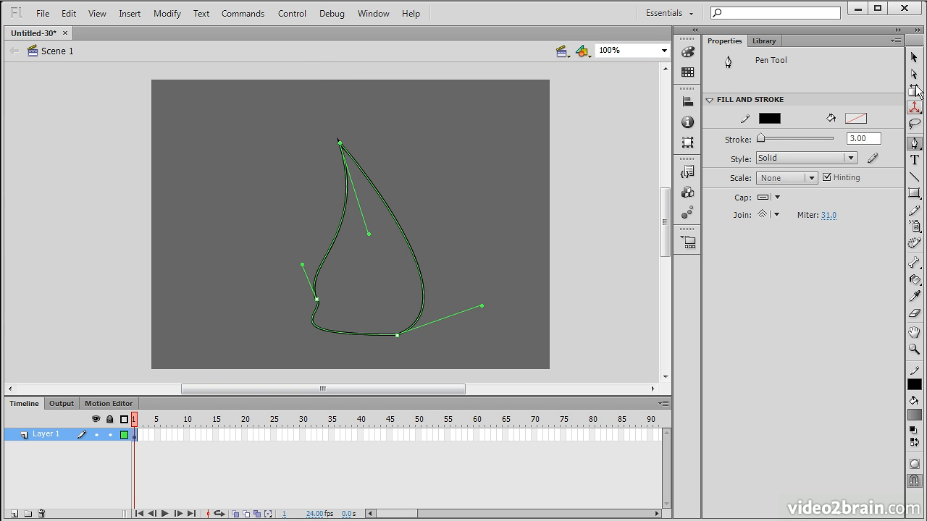
Round off the flame outline's lower-left curve by adjusting the handles of its left and bottom anchor points.
click(914, 74)
click(316, 300)
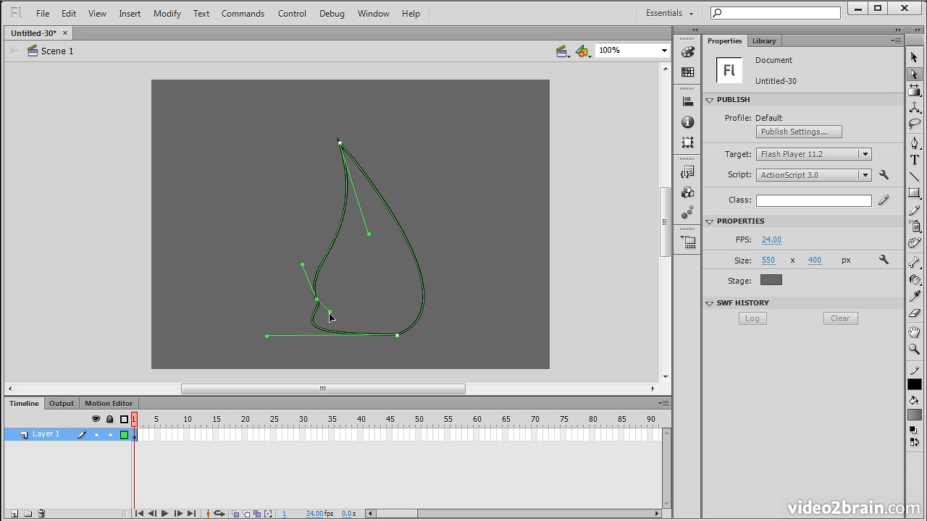
mouse_move(331, 315)
mouse_down()
mouse_move(325, 322)
mouse_move(319, 311)
mouse_move(330, 315)
mouse_up()
drag(267, 337, 327, 326)
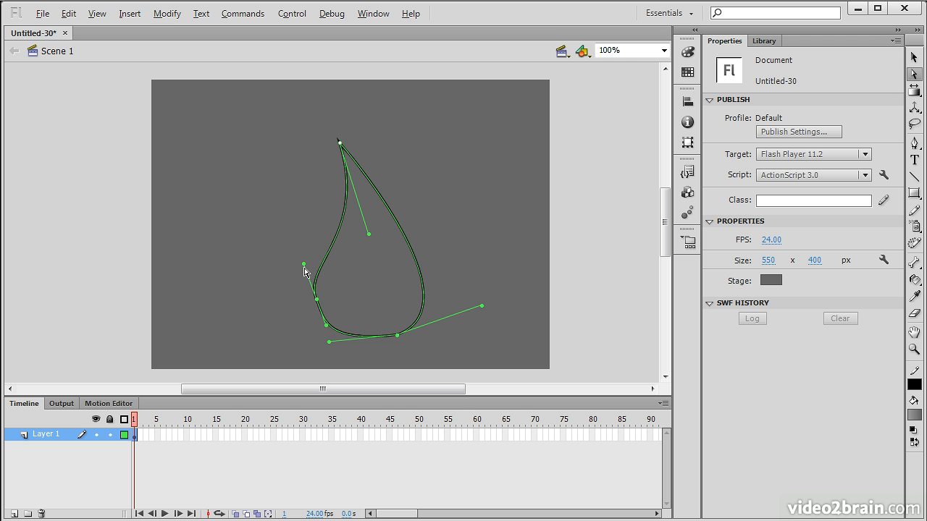
click(309, 268)
click(318, 300)
click(319, 303)
drag(305, 268, 312, 266)
click(500, 297)
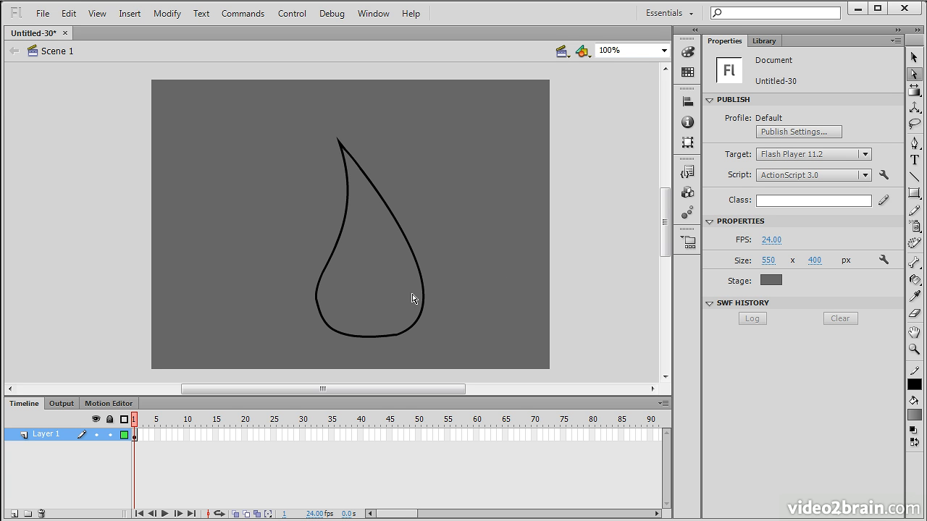
Fill the flame outline with the grey gradient and remove its black stroke.
drag(914, 281, 861, 283)
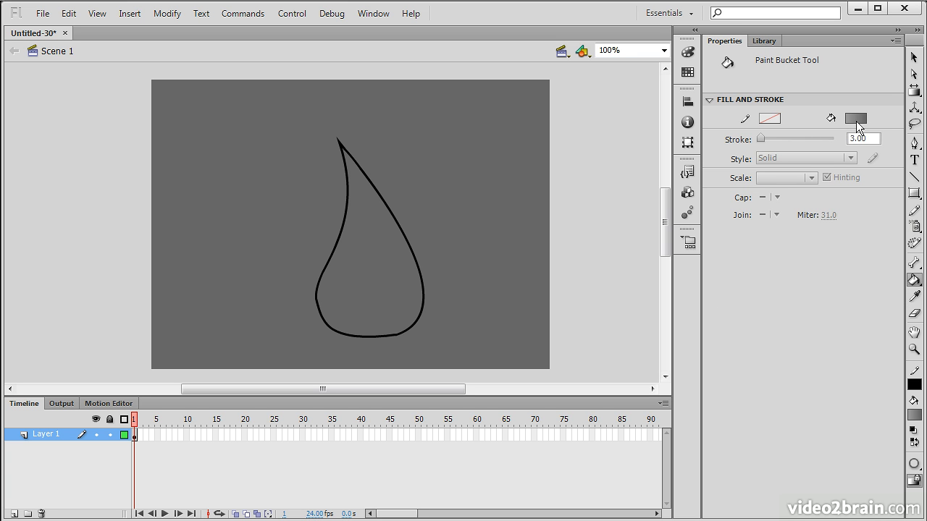
click(369, 263)
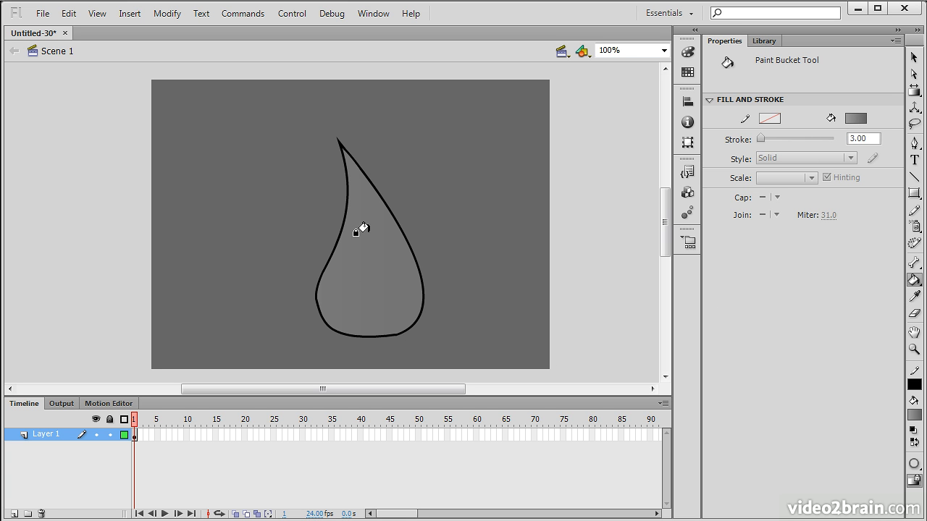
click(912, 57)
double_click(373, 281)
click(768, 181)
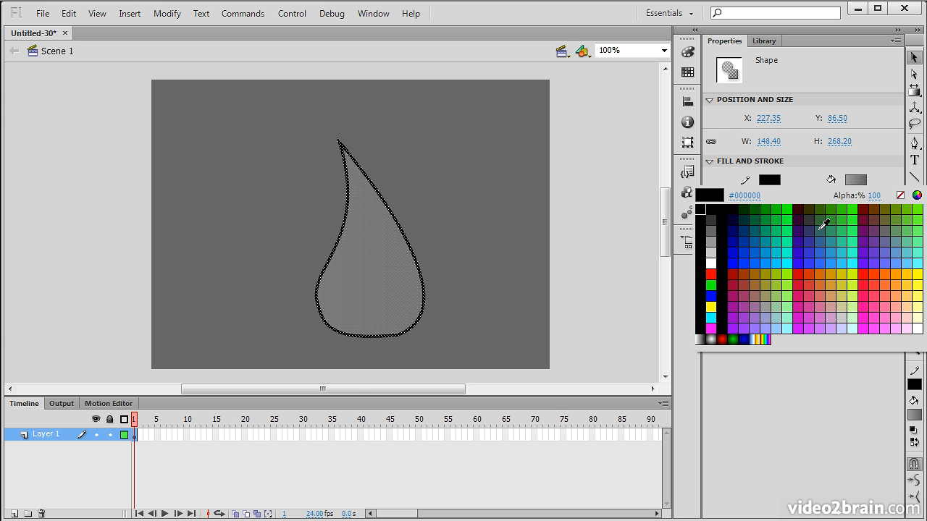
click(900, 196)
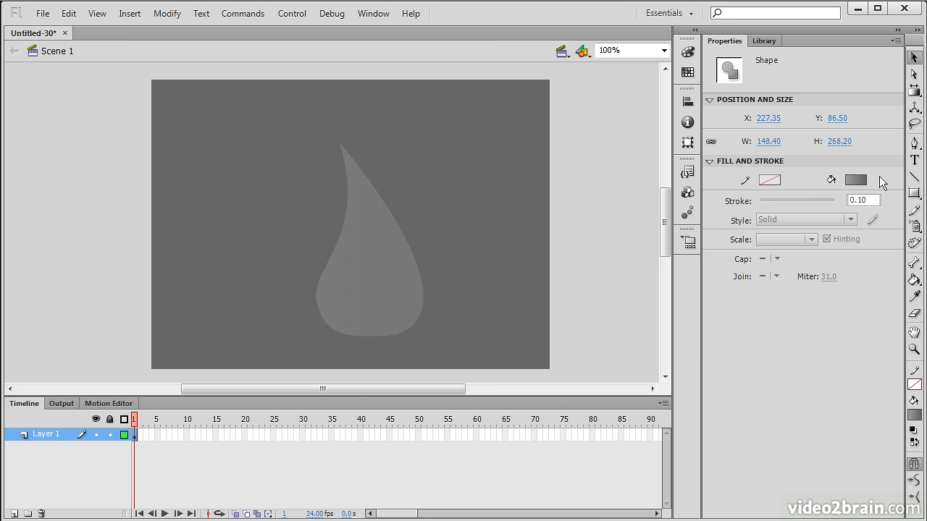
Change the selected flame's fill type to a radial gradient.
click(687, 51)
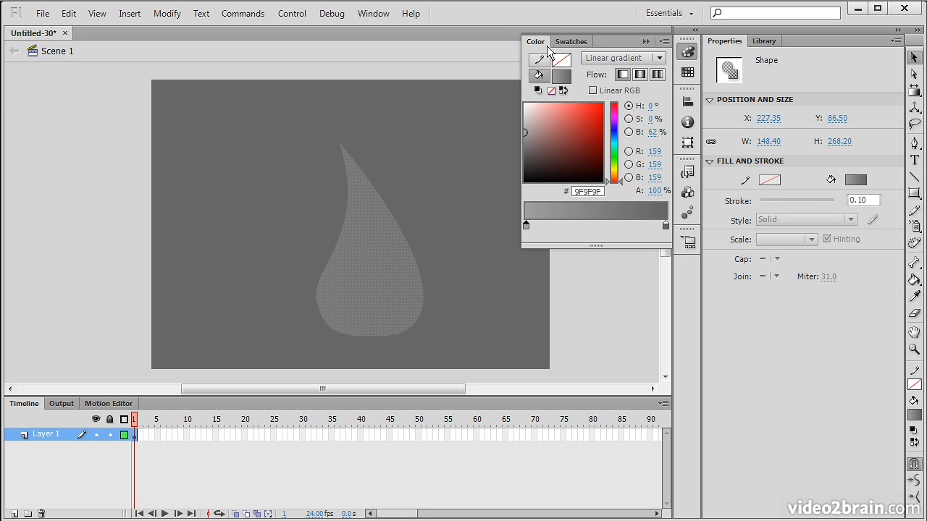
click(614, 177)
click(644, 58)
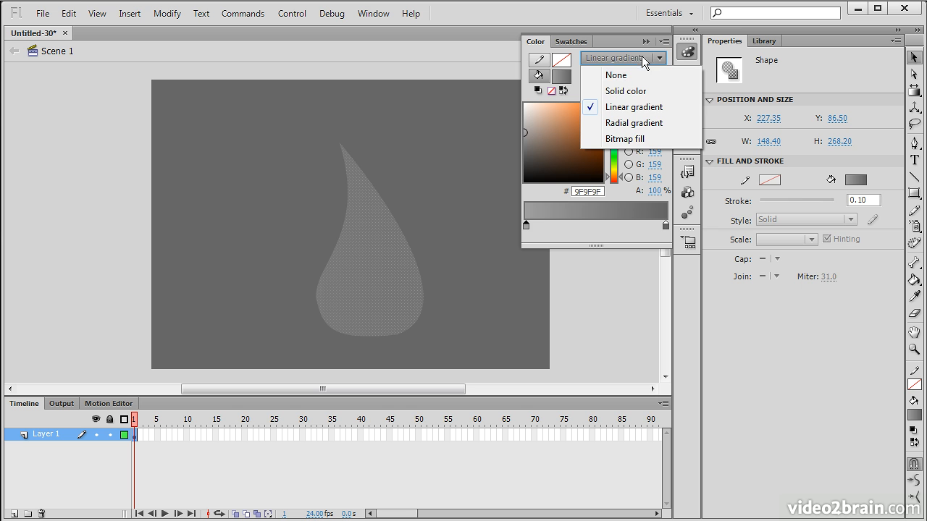
click(627, 123)
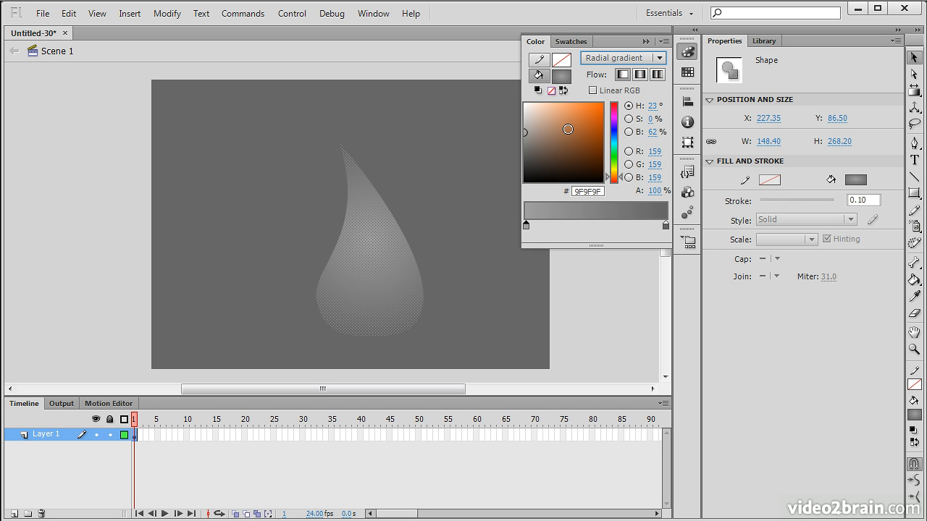
Colour the gradient's centre stop blue (4152FF) and add a pale yellow stop (FFF191) a short distance outward from it.
drag(607, 177, 613, 131)
drag(561, 116, 583, 101)
click(536, 222)
drag(622, 133, 620, 170)
mouse_move(585, 111)
mouse_down()
mouse_move(568, 99)
mouse_move(558, 104)
mouse_up()
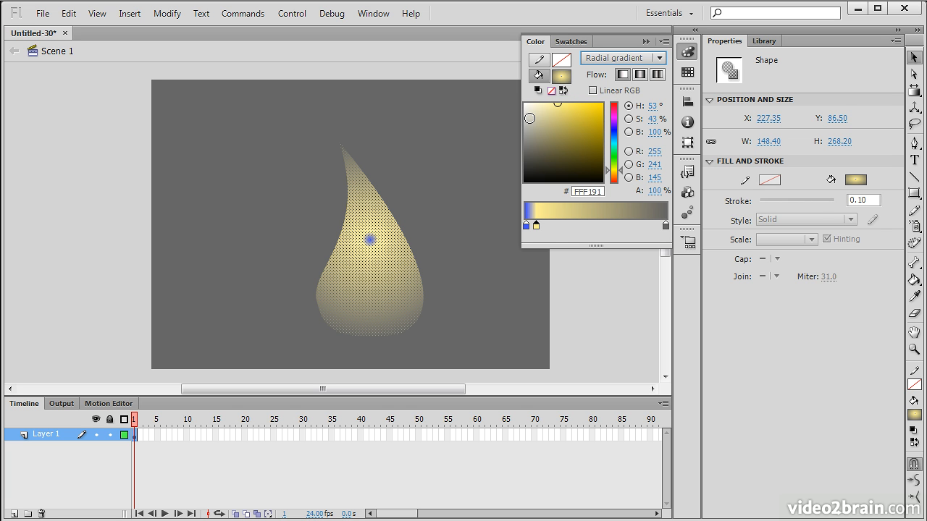
drag(536, 225, 544, 226)
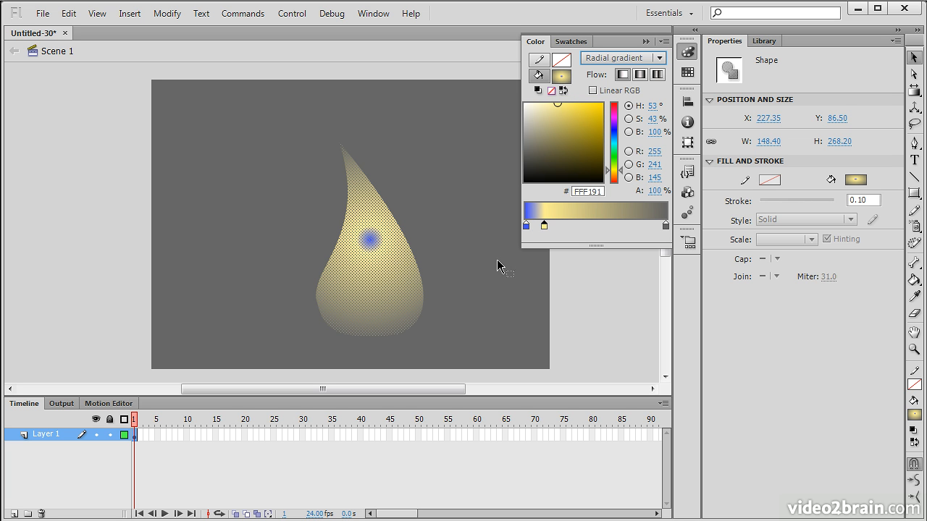
Lighten the blue centre stop and add a light orange stop beyond the yellow one.
click(526, 226)
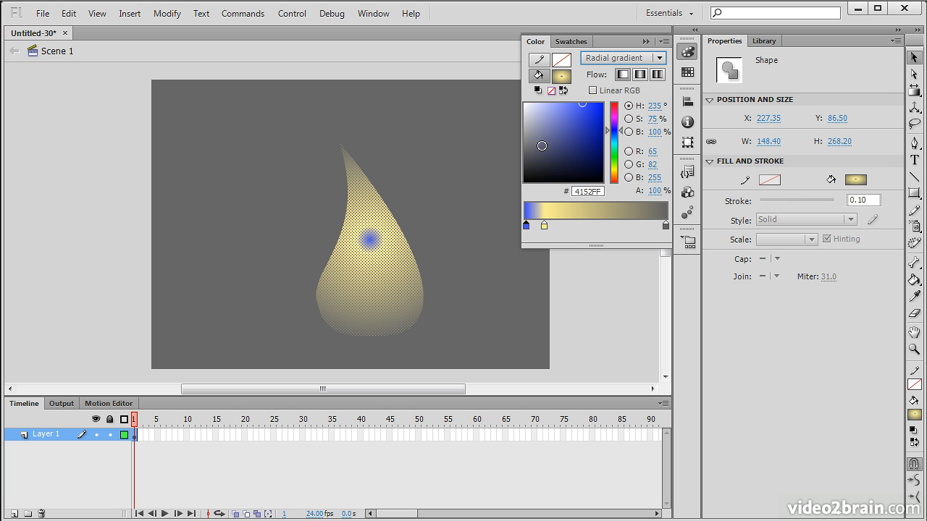
click(577, 214)
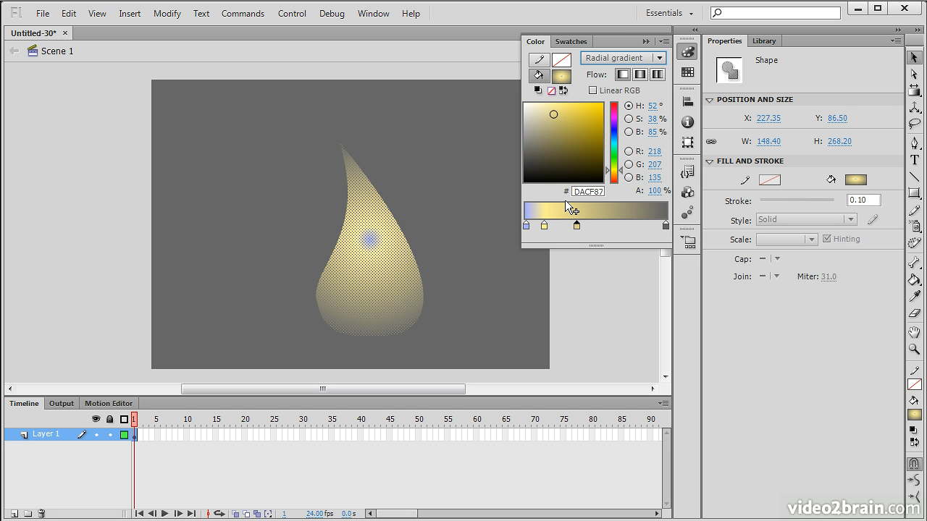
click(589, 117)
drag(621, 170, 619, 173)
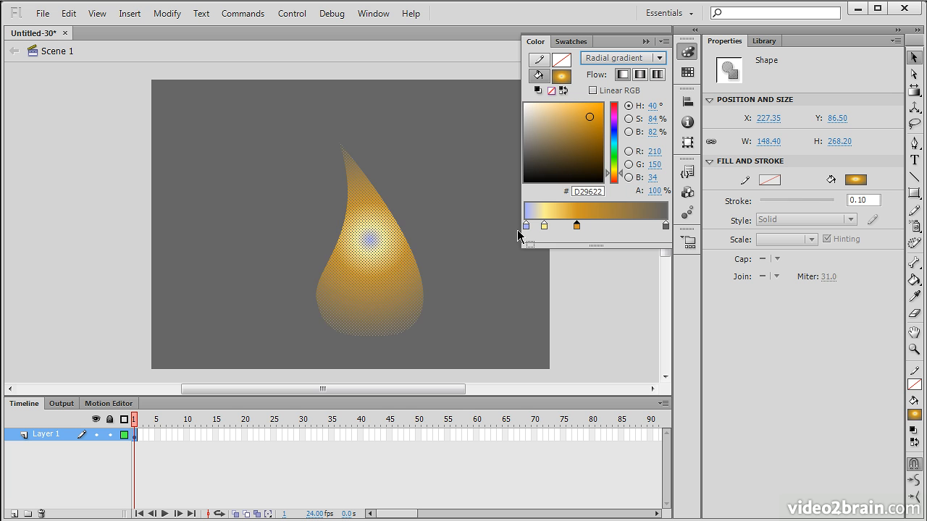
click(578, 107)
Recolour the gradient's grey outermost stop to orange-red.
click(666, 225)
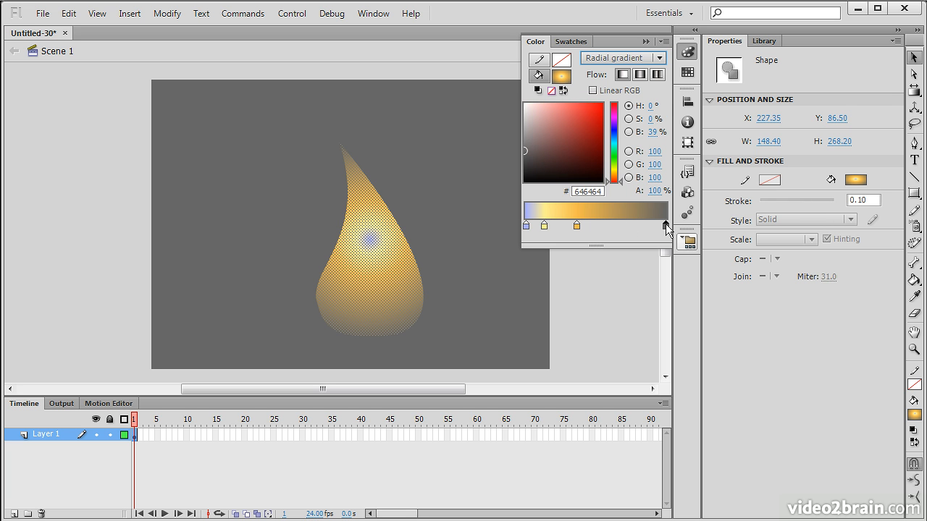
click(584, 132)
drag(585, 132, 587, 129)
drag(620, 181, 620, 177)
click(583, 110)
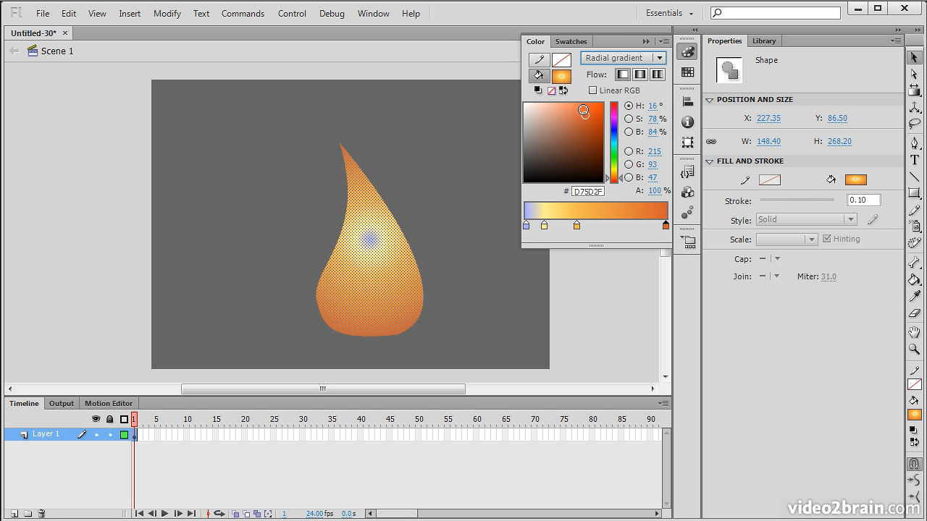
Save the flame gradient as a new swatch and deselect the shape.
click(573, 41)
click(580, 142)
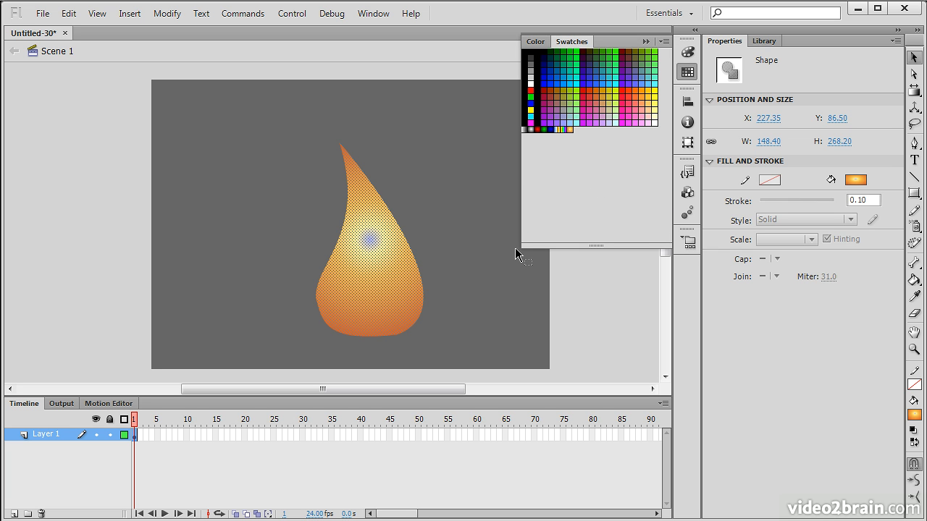
click(645, 42)
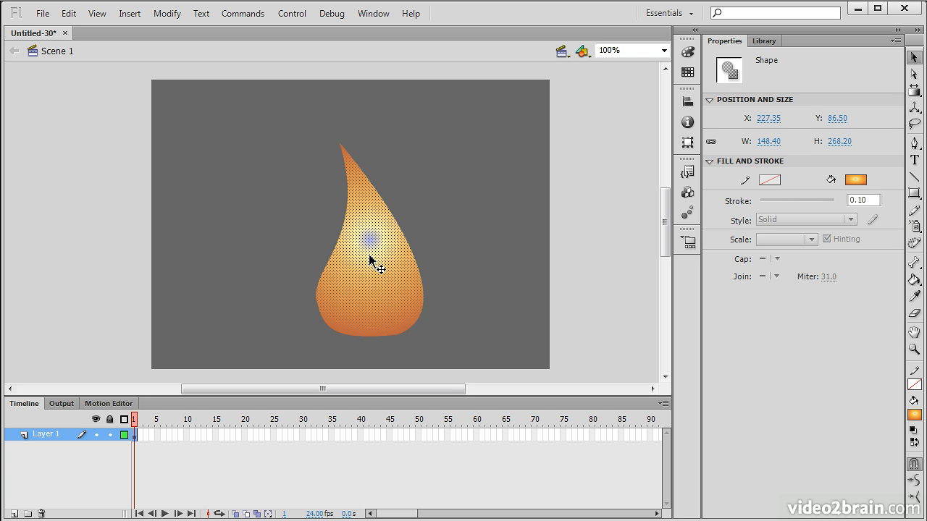
click(488, 243)
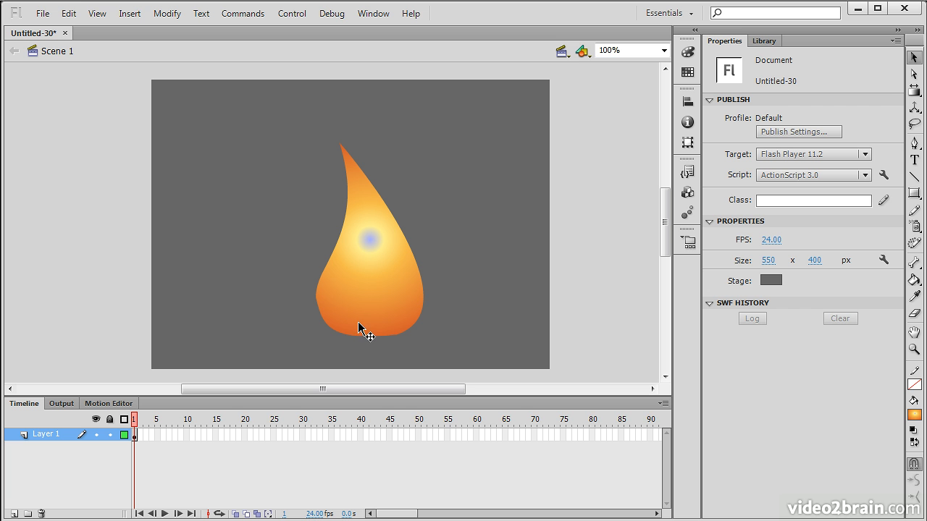
Move the gradient's centre to the flame's base and reshape it into a tall, narrow ellipse reaching towards the tip.
click(915, 92)
click(361, 249)
drag(370, 239, 367, 332)
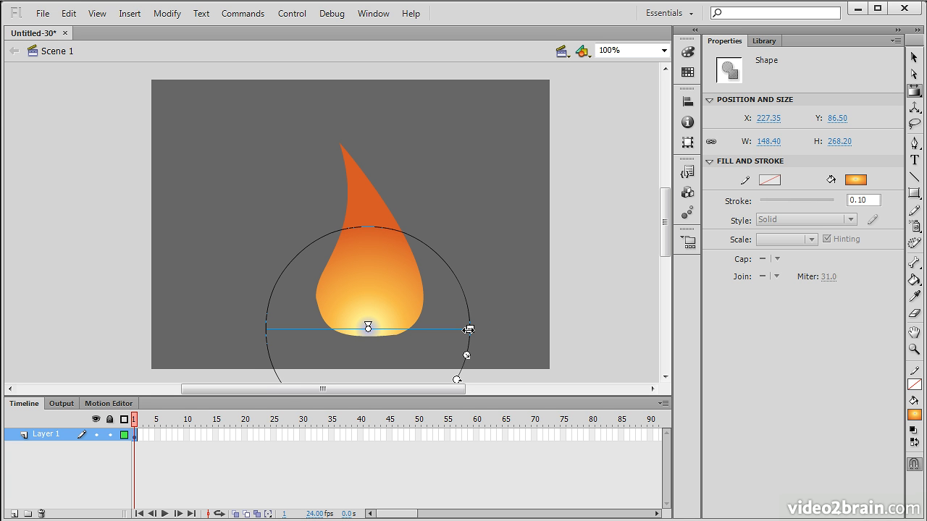
drag(466, 355, 425, 142)
mouse_move(662, 229)
mouse_down()
mouse_move(660, 250)
mouse_move(661, 232)
mouse_up()
drag(391, 140, 389, 161)
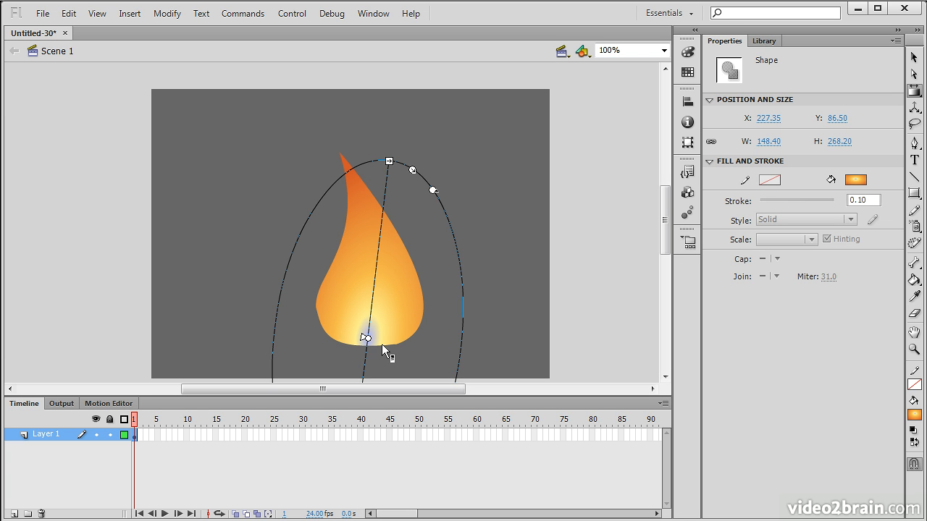
Fine-tune the gradient by raising its centre slightly above the flame's base and adjusting its rotation.
mouse_move(366, 337)
mouse_down()
mouse_move(368, 302)
mouse_move(365, 320)
mouse_up()
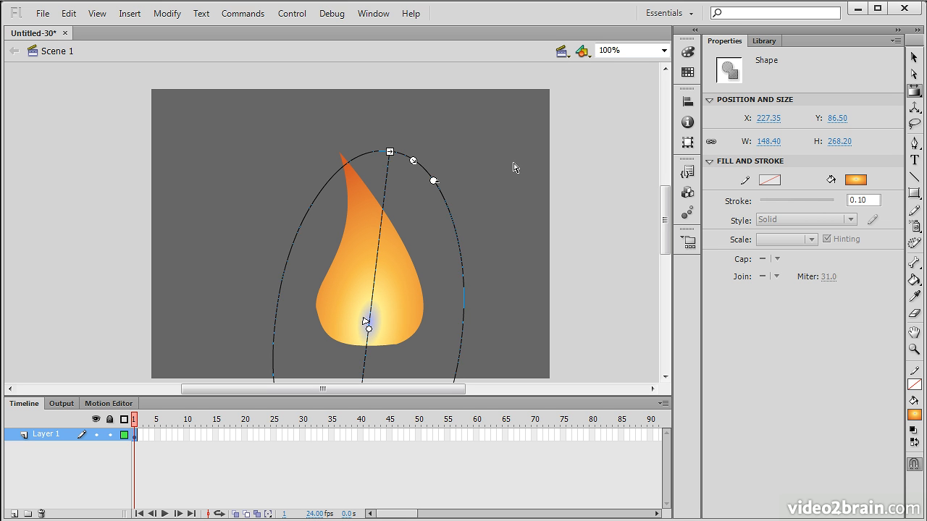
drag(433, 181, 422, 172)
click(635, 320)
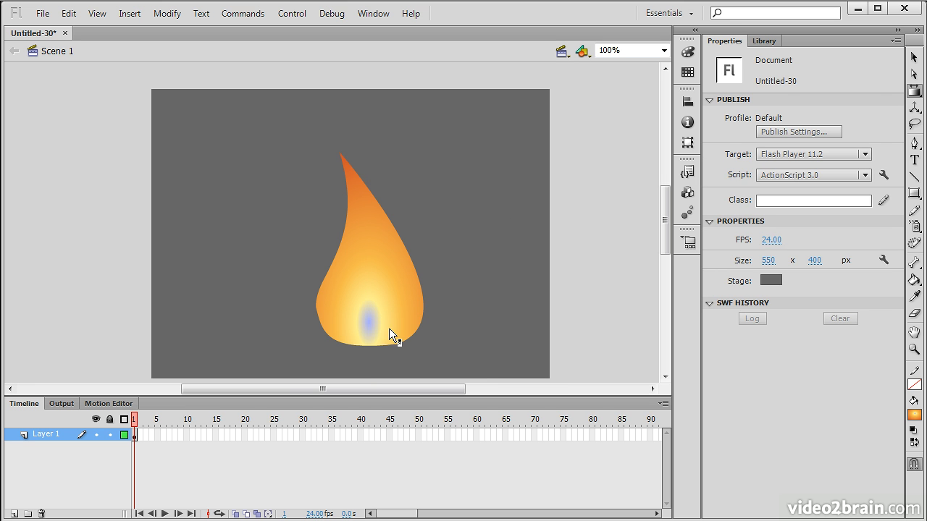
click(370, 328)
drag(370, 331, 373, 333)
drag(397, 160, 420, 177)
click(557, 300)
Begin converting the whole flame shape to a symbol, naming it Flame.
click(913, 58)
drag(245, 123, 506, 360)
key(f)
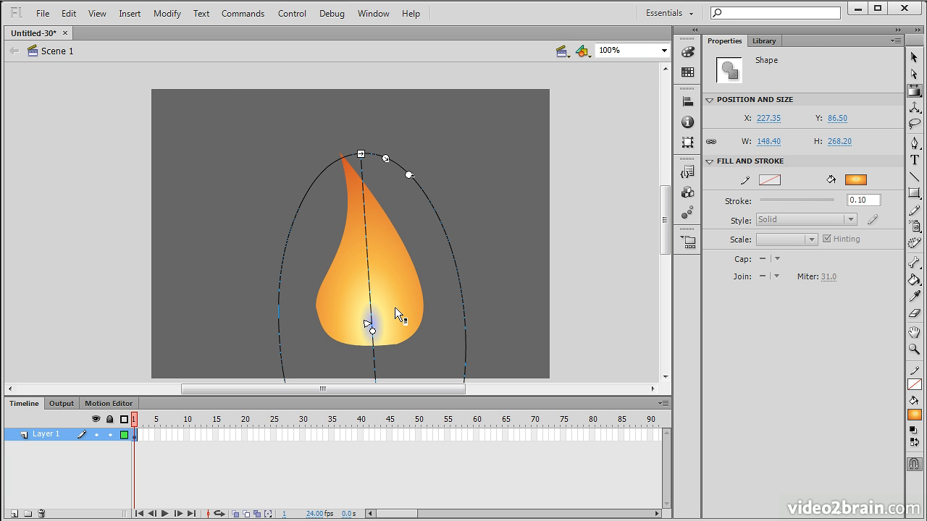
click(913, 58)
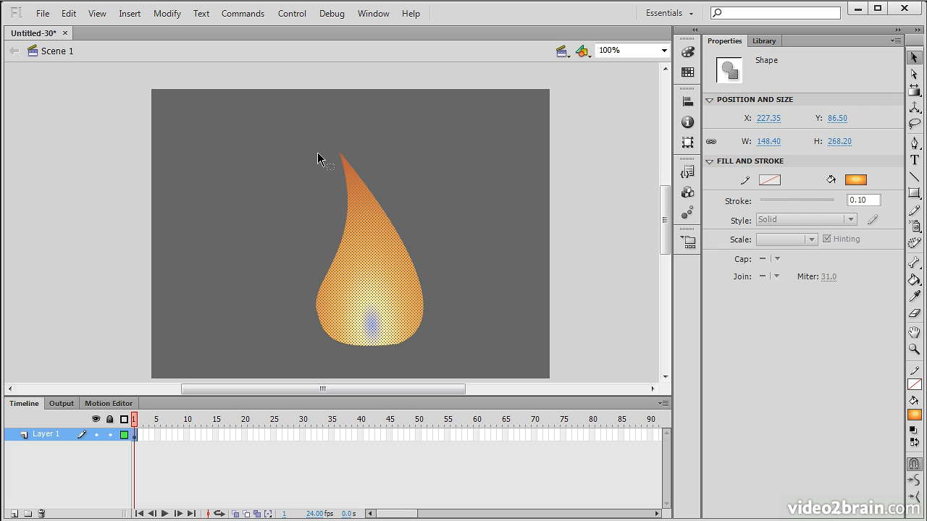
click(167, 13)
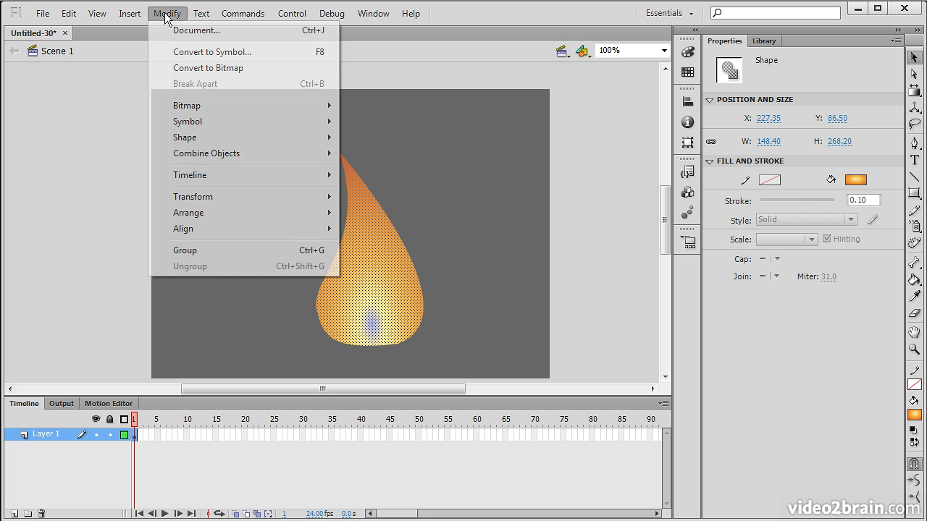
click(250, 52)
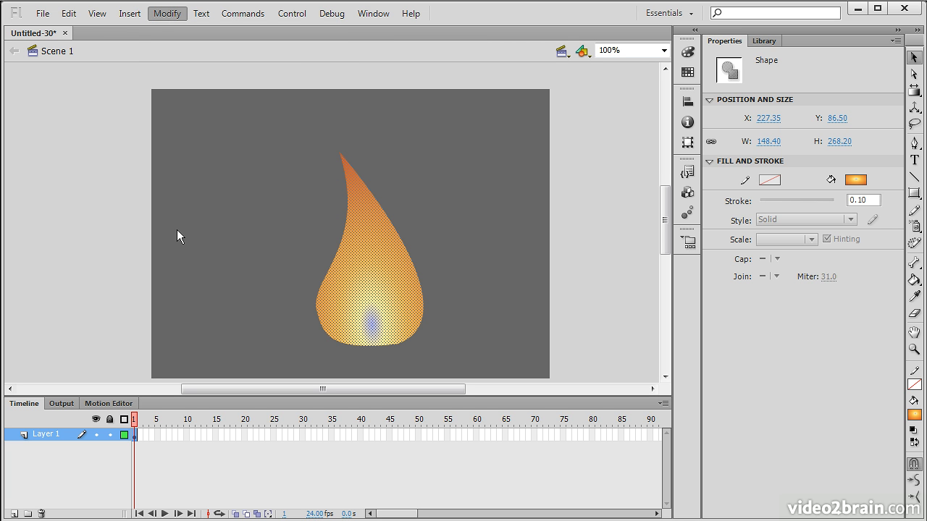
text(F)
text(lash)
key(BackSpace)
key(BackSpace)
text(me)
Set the new symbol's type to Movie Clip with its registration point at the bottom centre, and create it.
click(379, 218)
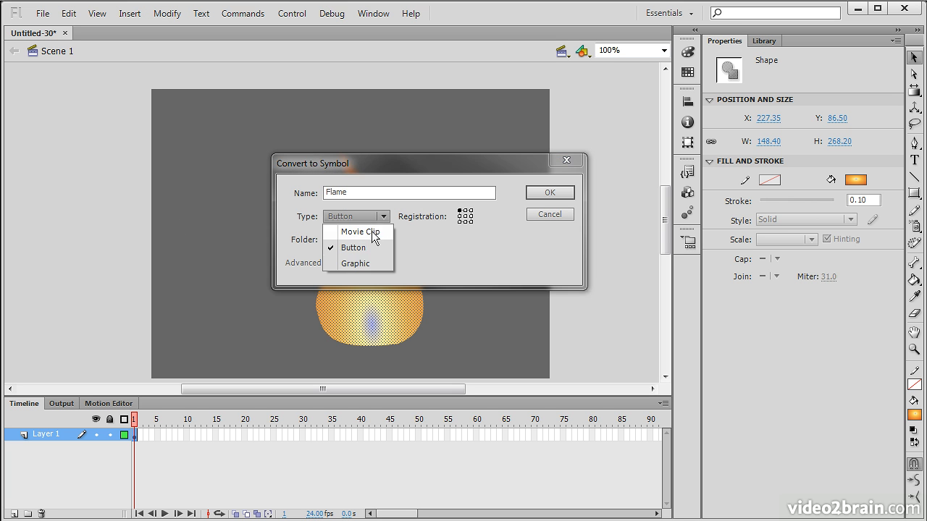
click(375, 233)
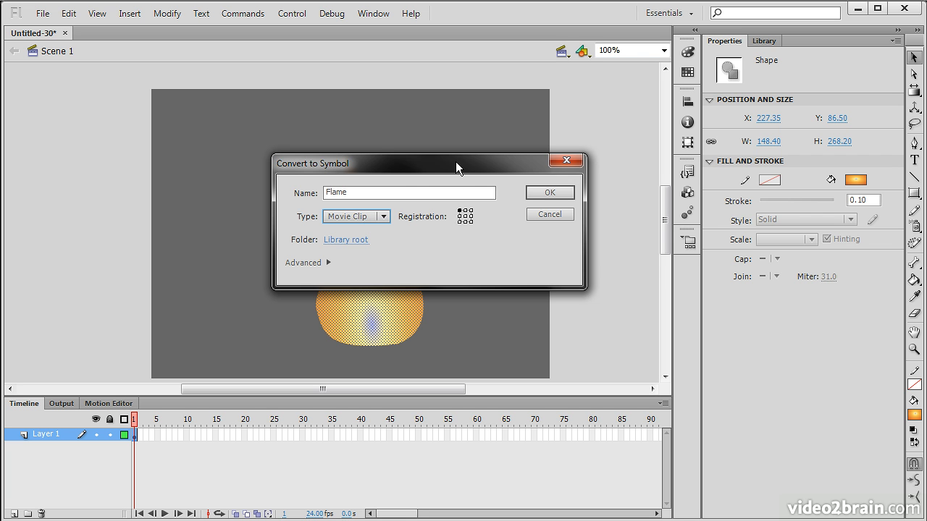
drag(455, 161, 621, 103)
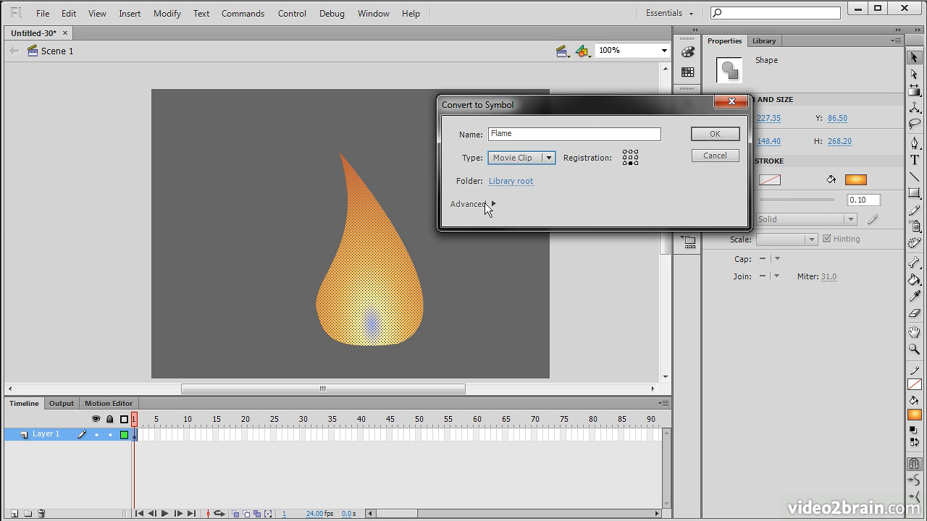
drag(581, 109, 560, 36)
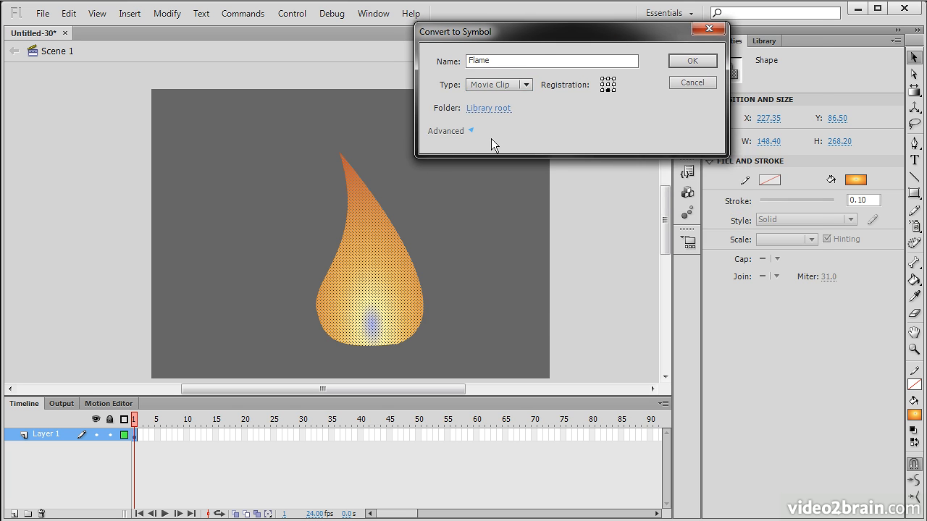
click(487, 137)
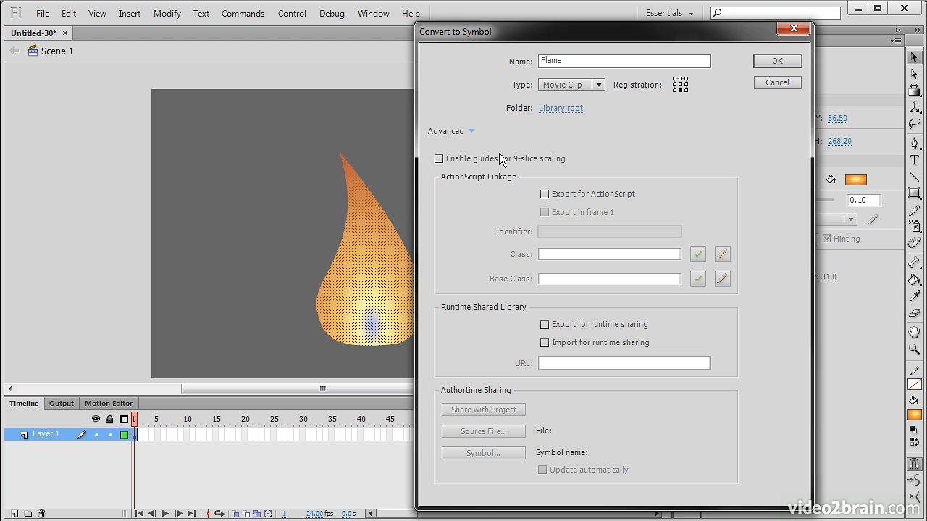
click(473, 129)
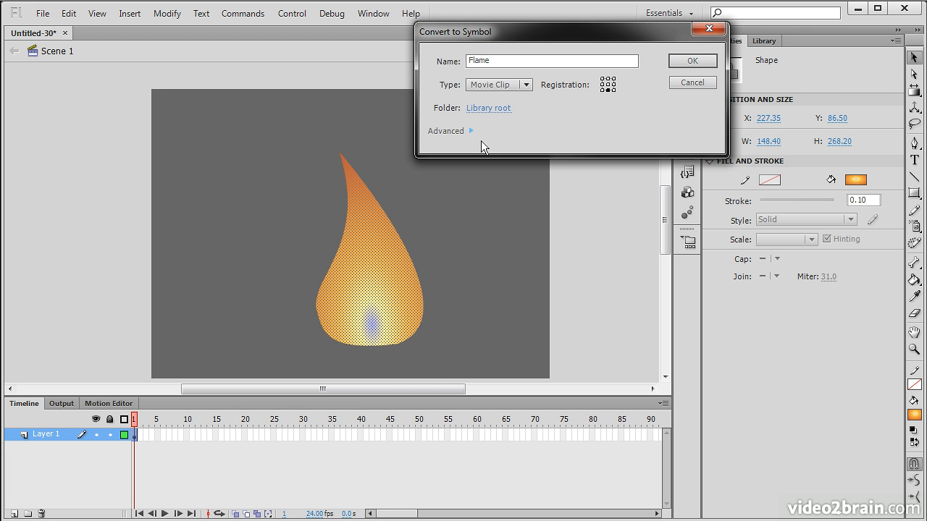
drag(589, 32, 598, 106)
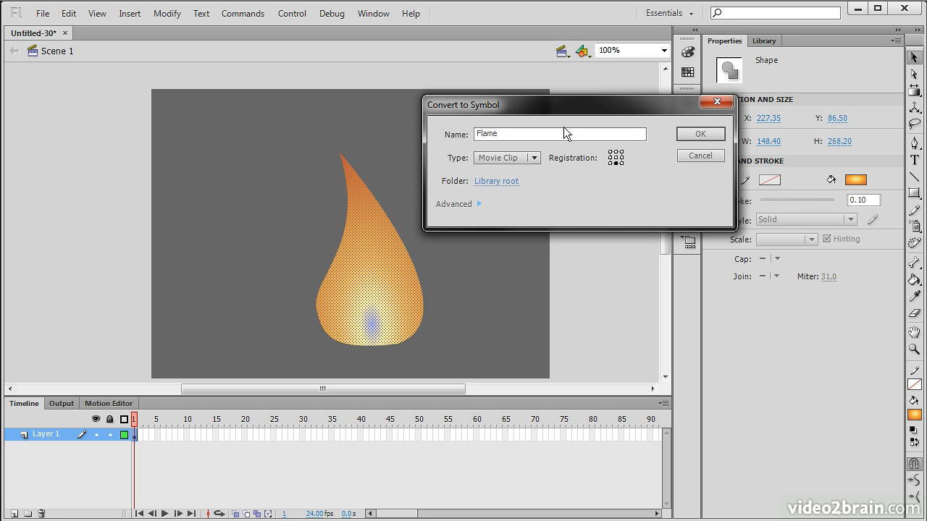
click(701, 134)
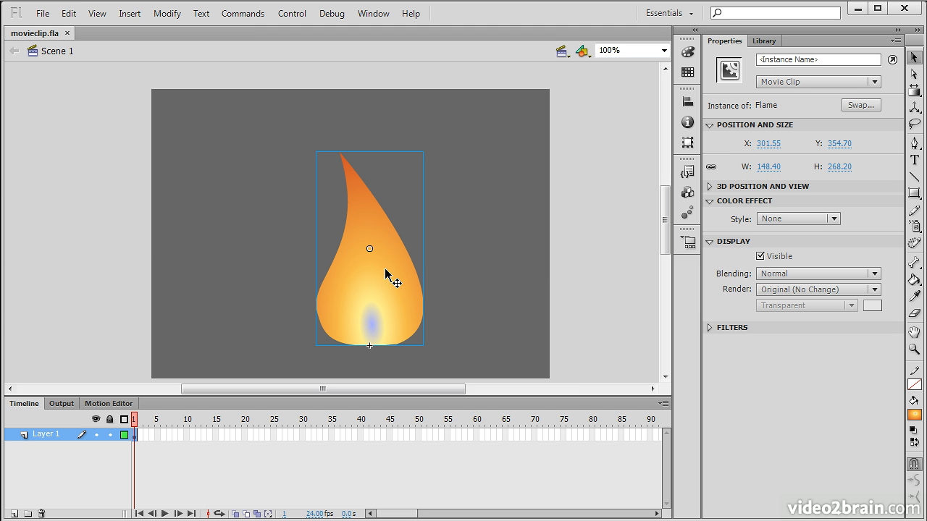
Check the Flame symbol in the library and return to the instance's properties.
click(769, 40)
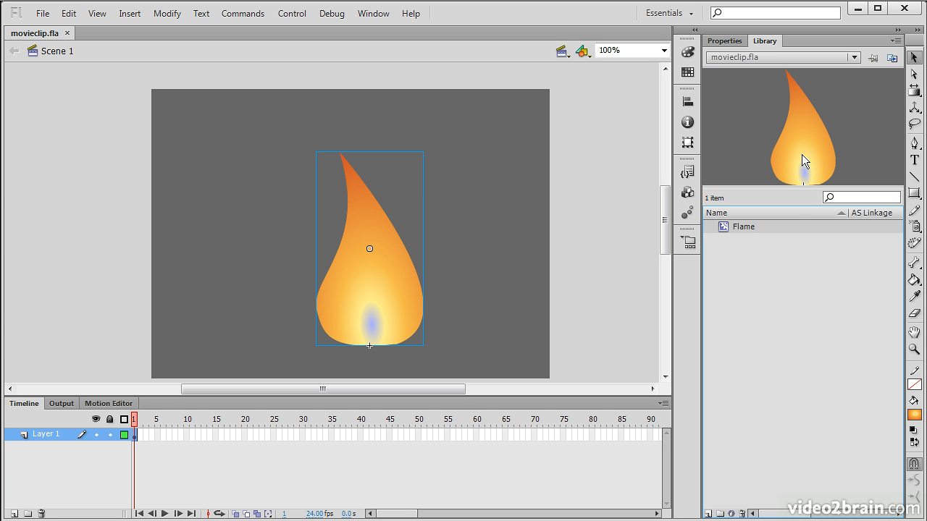
drag(786, 157, 583, 126)
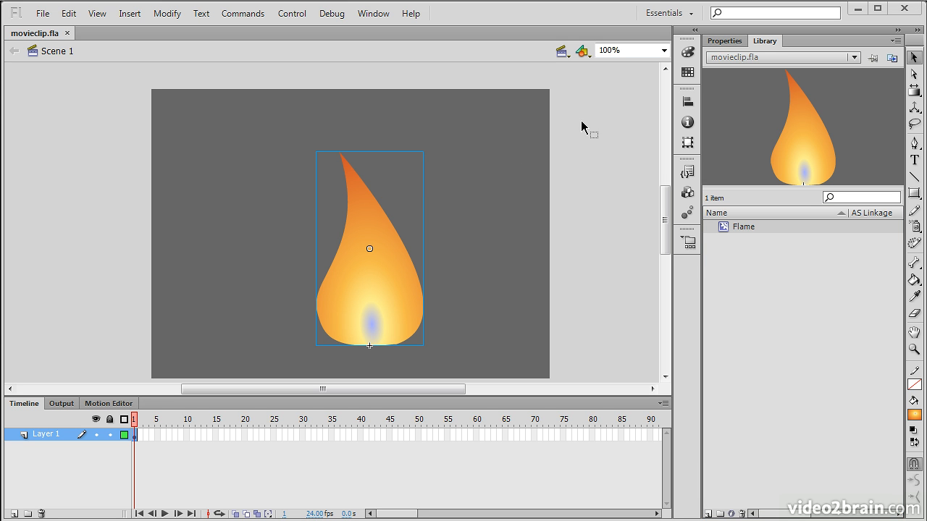
click(724, 41)
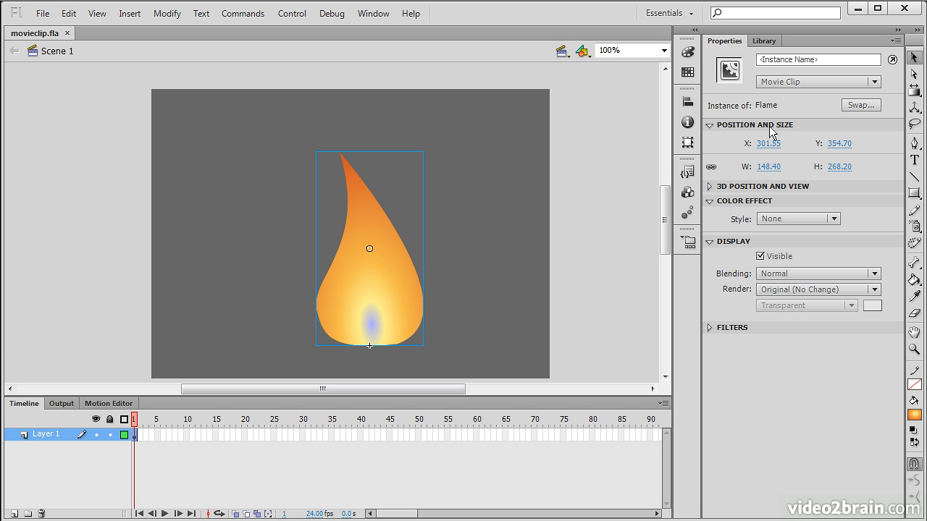
Set the flame instance's 3D X position to 269.0.
click(709, 124)
click(711, 140)
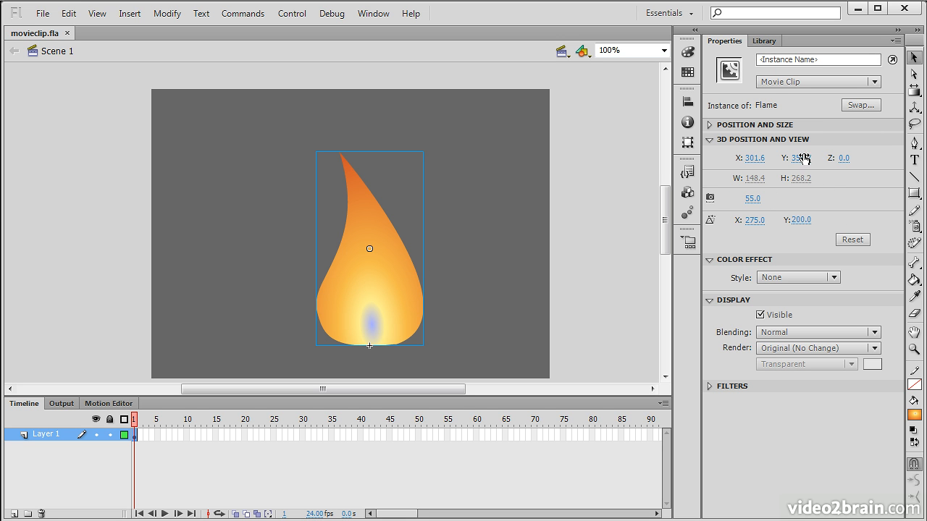
drag(751, 158, 722, 158)
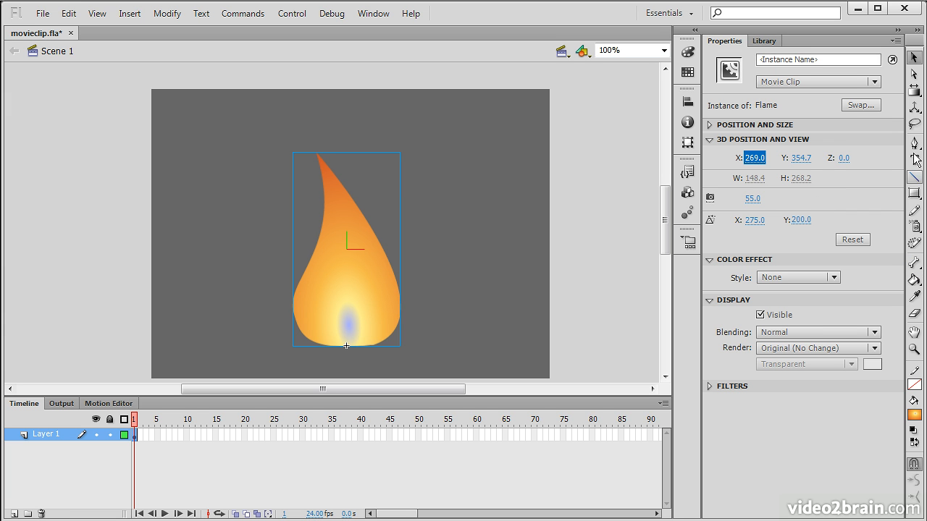
Rotate the flame instance slightly in 3D about its axes with the 3D Rotation tool.
click(915, 107)
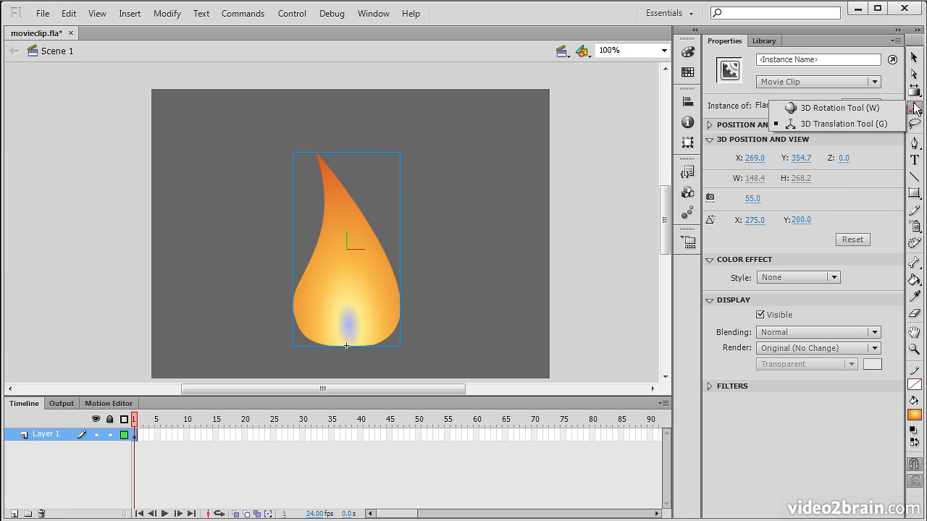
click(841, 109)
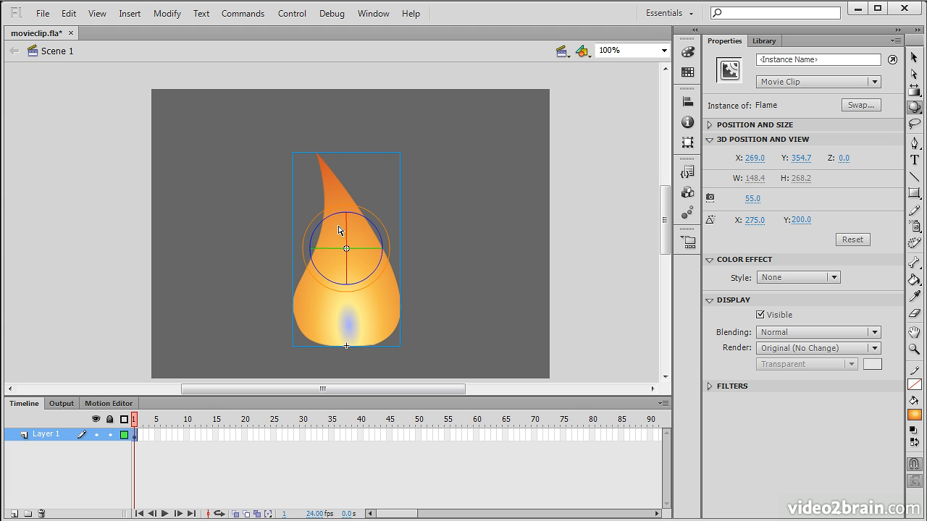
mouse_move(347, 227)
mouse_down()
mouse_move(358, 234)
mouse_move(326, 219)
mouse_move(374, 232)
mouse_move(346, 219)
mouse_up()
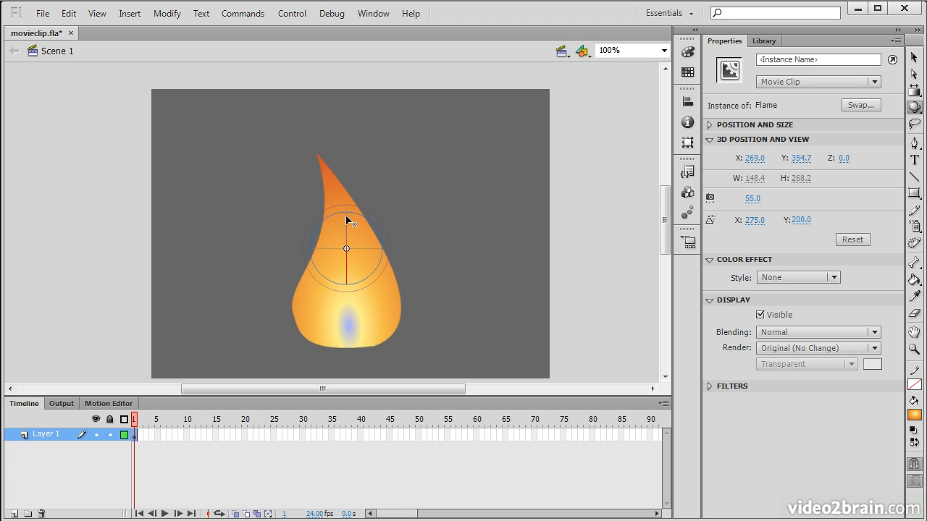
drag(367, 252, 388, 247)
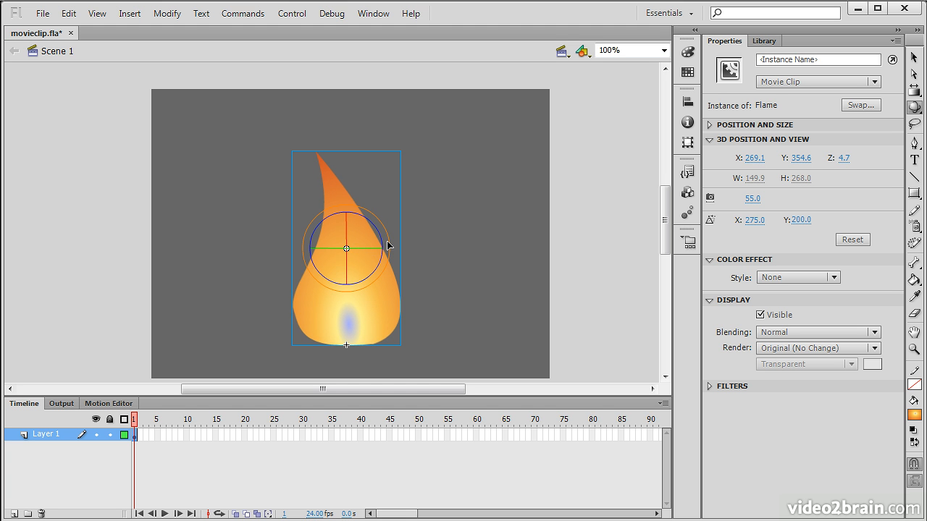
Try a Brightness colour effect on the flame instance, reset it to 0 and restore the style to None.
click(712, 139)
click(811, 173)
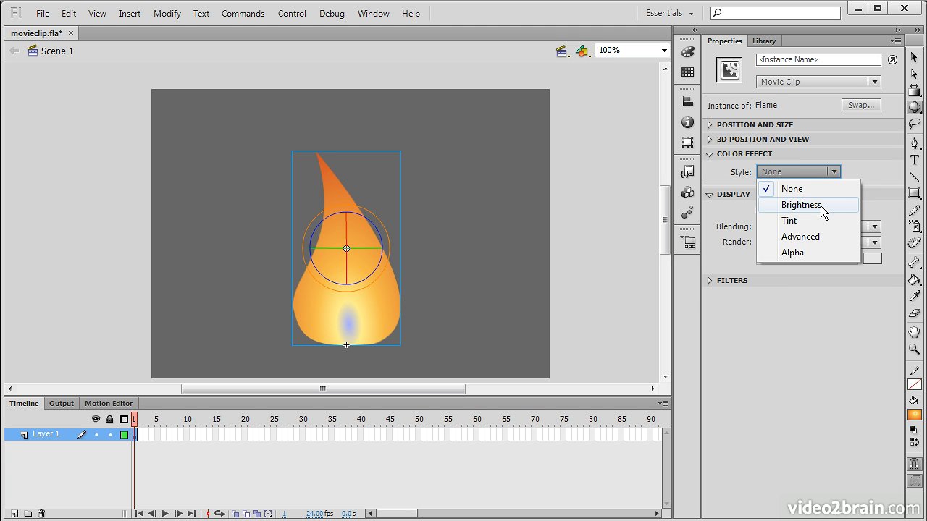
click(801, 205)
mouse_move(797, 194)
mouse_down()
mouse_move(769, 195)
mouse_move(813, 200)
mouse_move(799, 197)
mouse_up()
click(858, 194)
text(0)
click(834, 171)
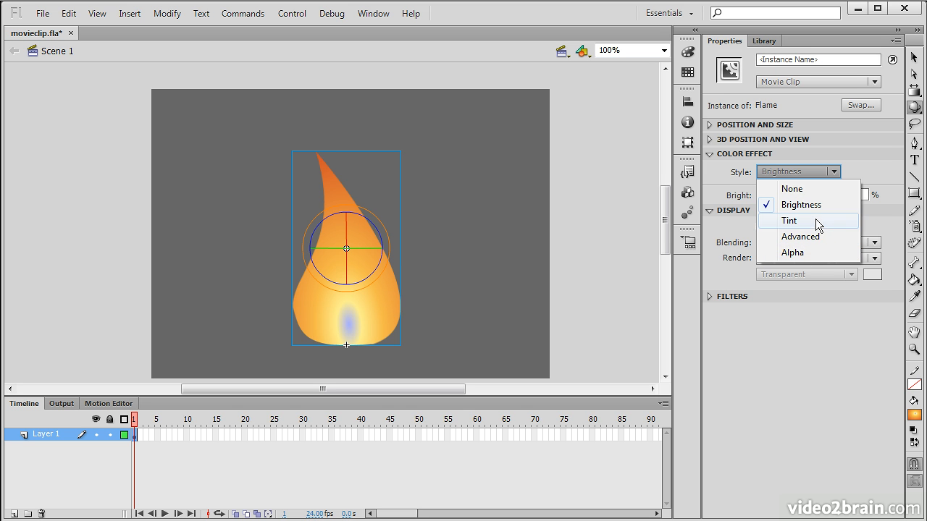
click(793, 189)
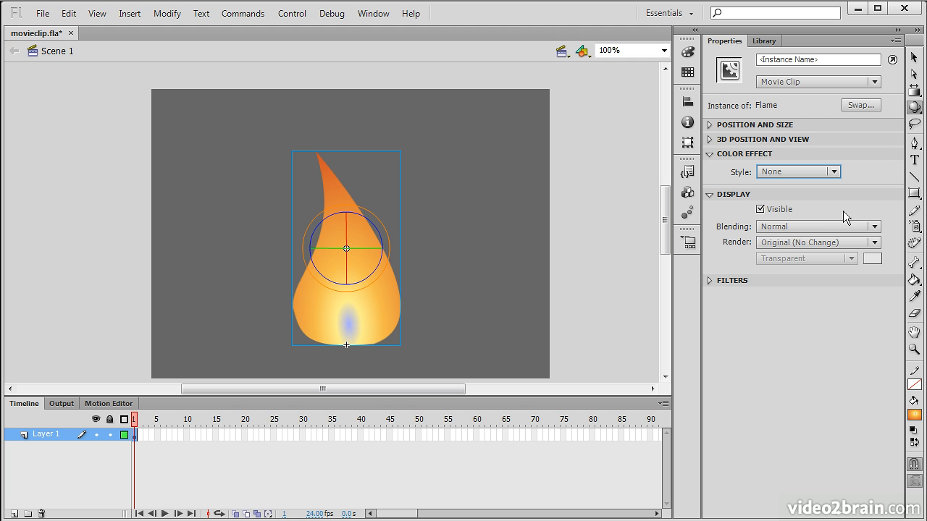
Hide and show the flame instance, and review its blending, rendering and filter options.
click(761, 209)
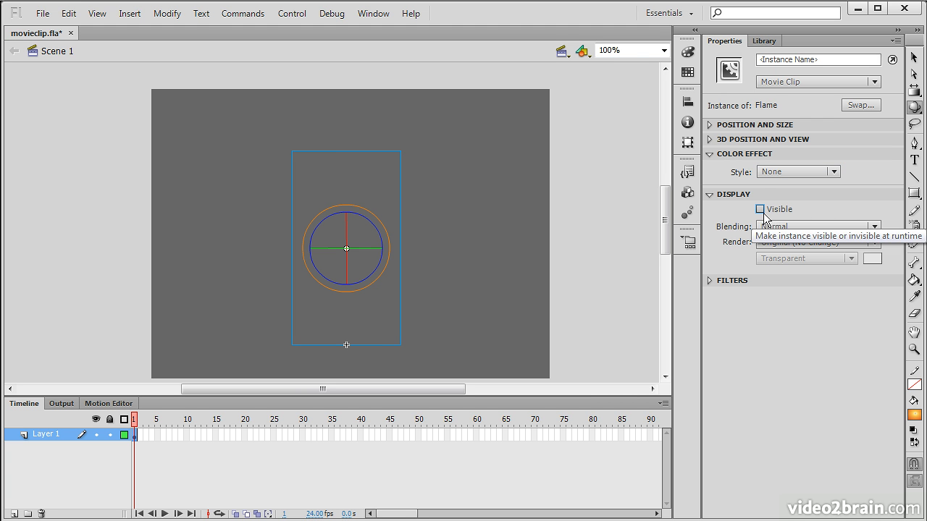
click(760, 209)
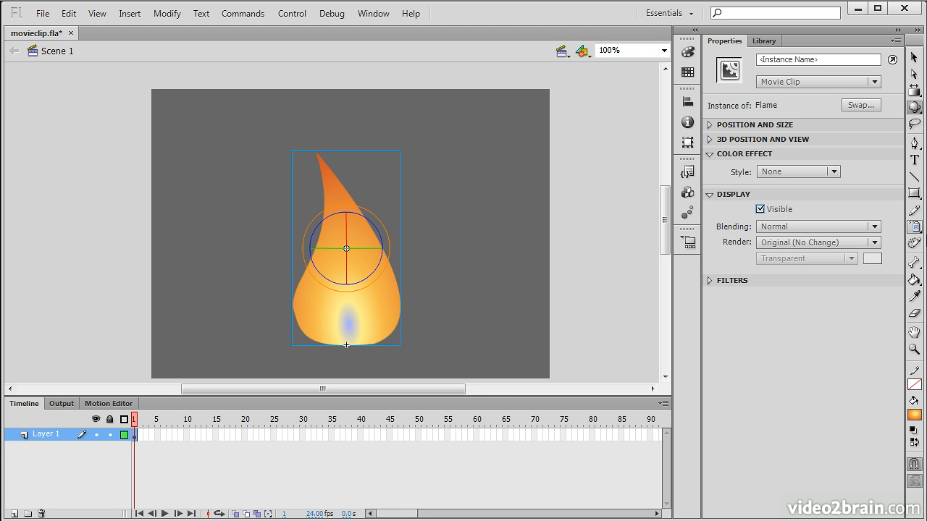
click(832, 226)
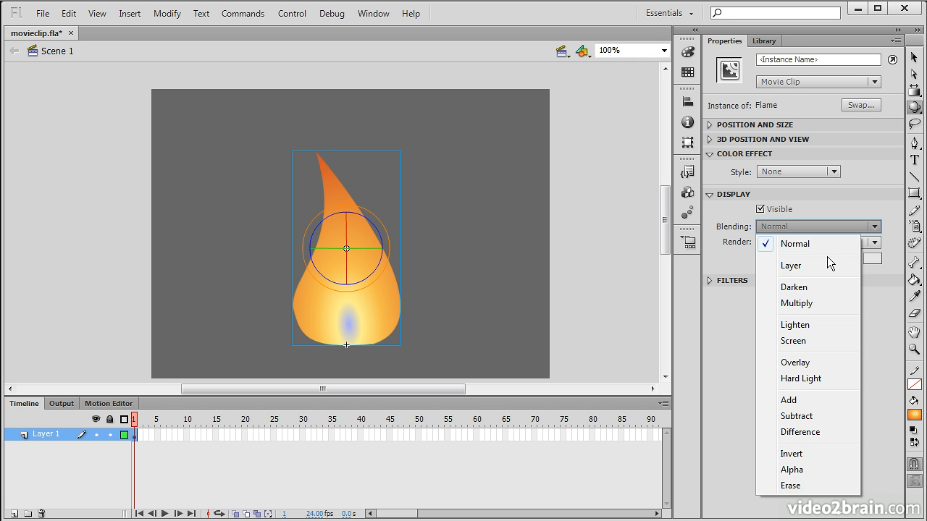
click(865, 320)
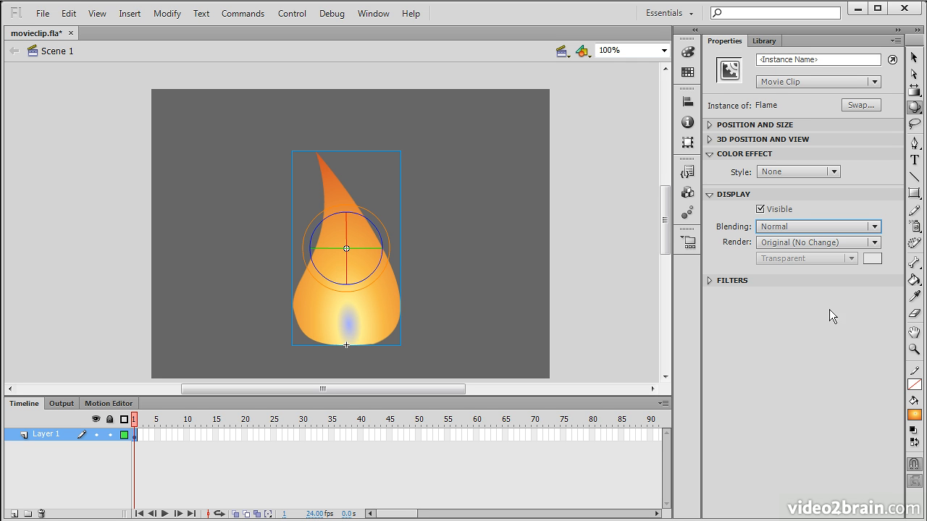
click(847, 243)
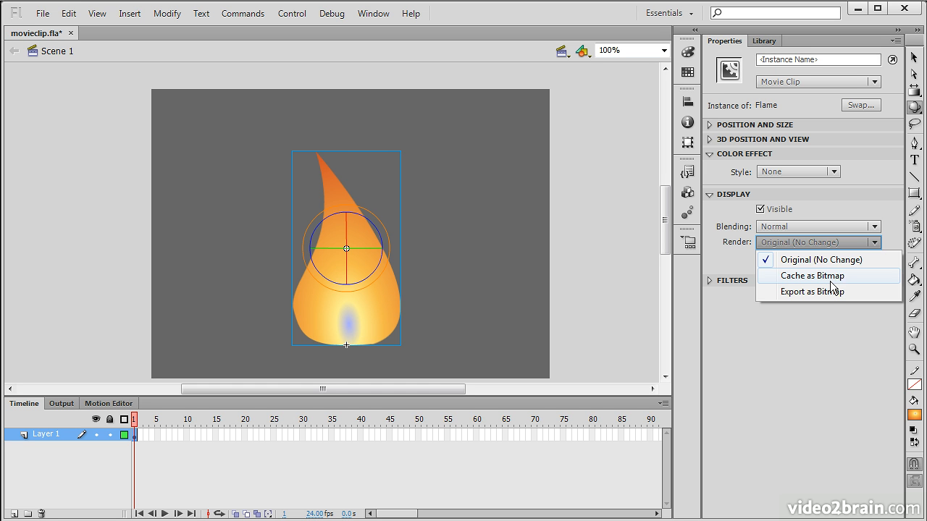
click(817, 319)
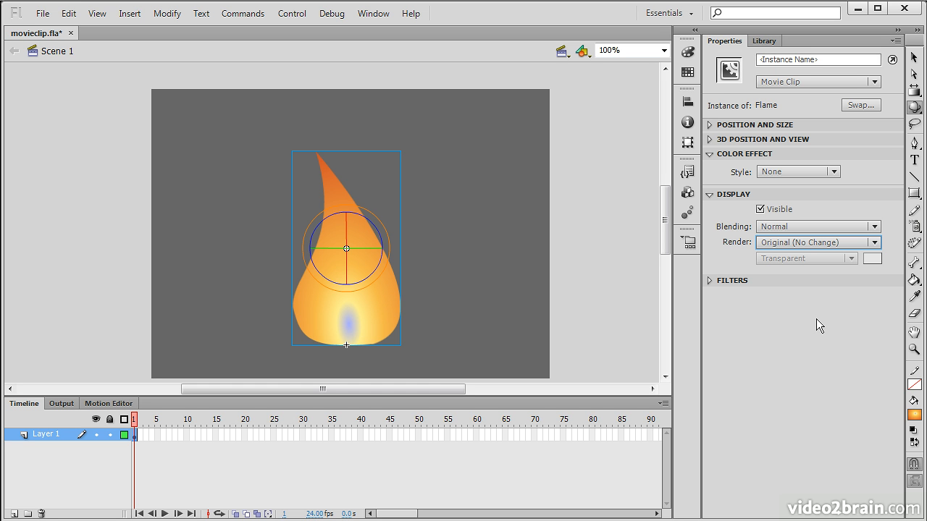
click(709, 280)
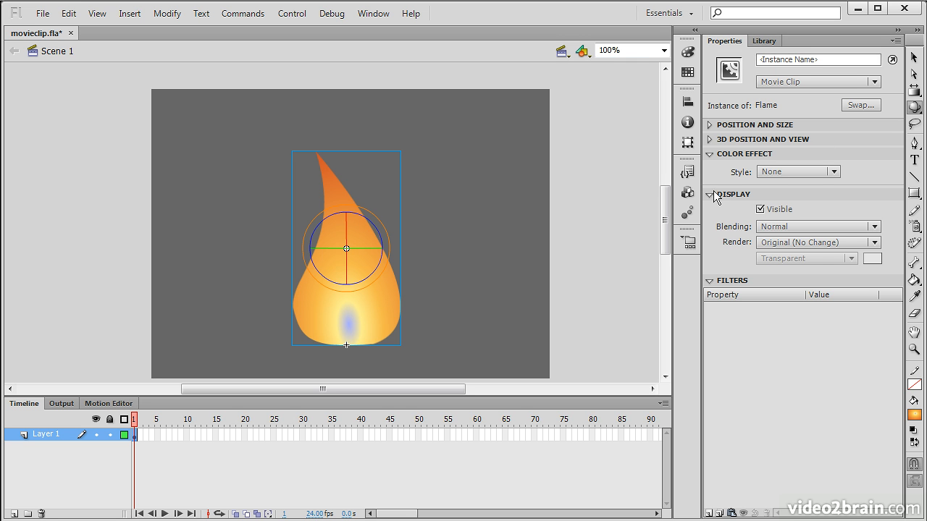
Place four more Flame instances from the library around the existing one on the stage, and deselect everything.
click(914, 58)
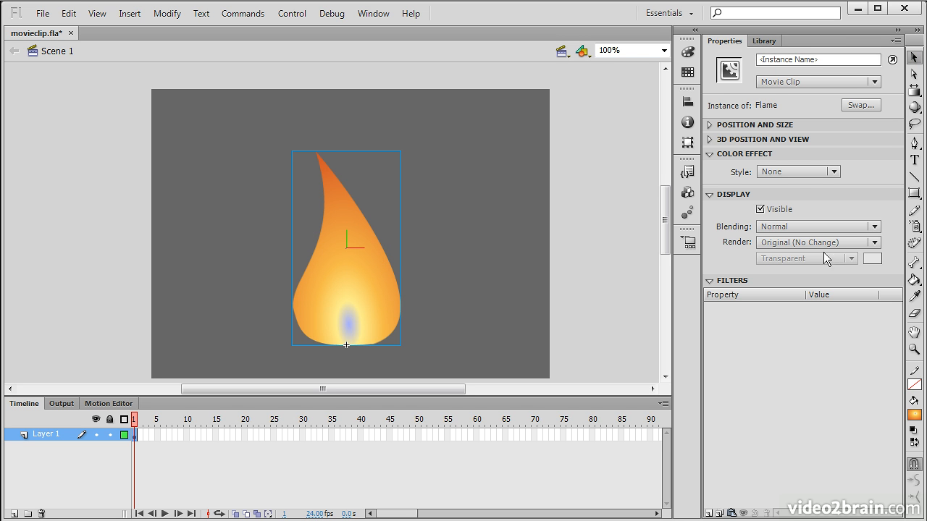
click(764, 40)
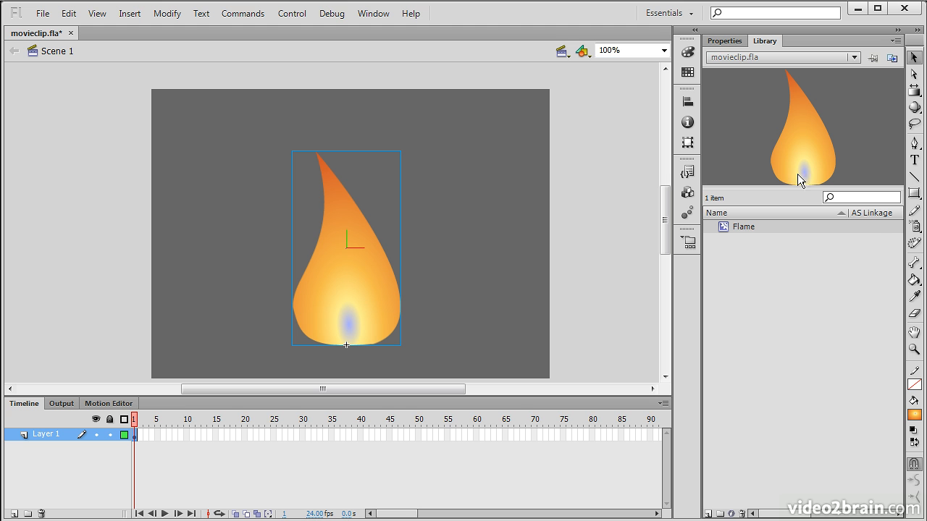
drag(746, 230, 450, 259)
drag(735, 229, 400, 217)
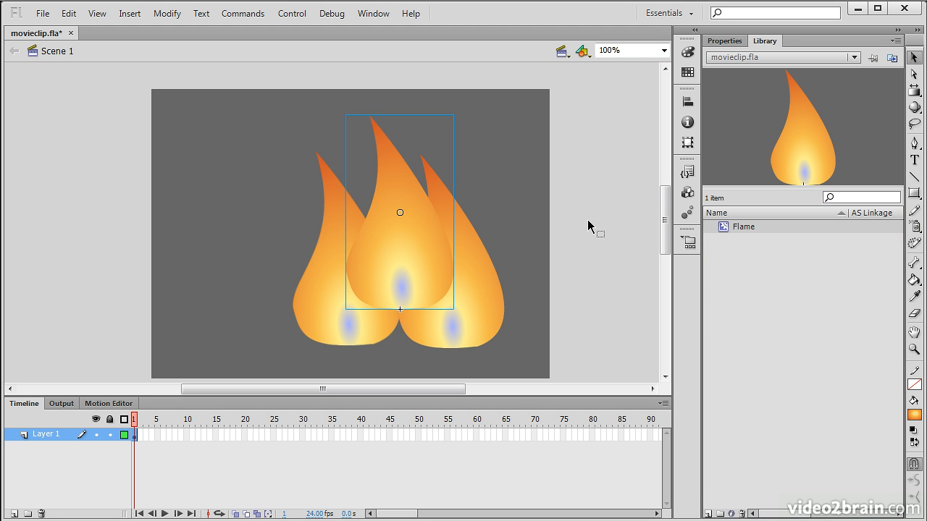
drag(751, 231, 291, 271)
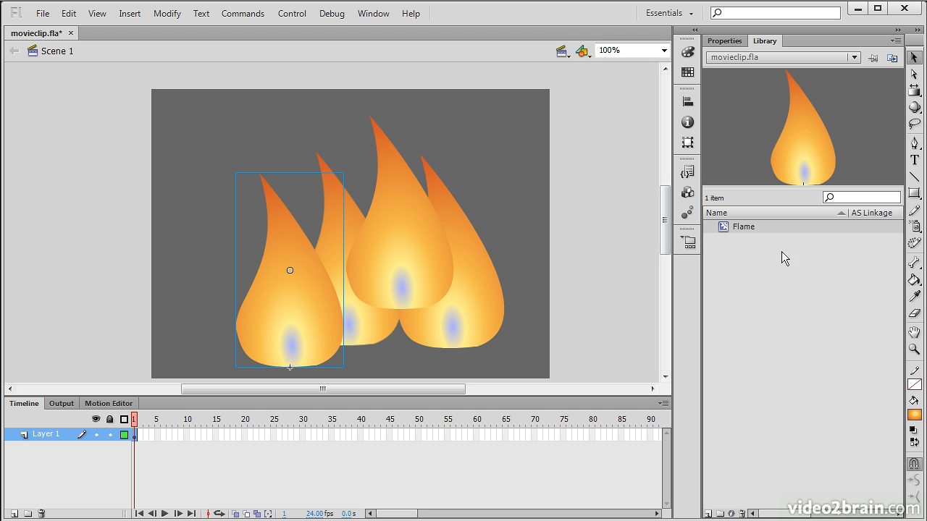
drag(749, 233, 378, 299)
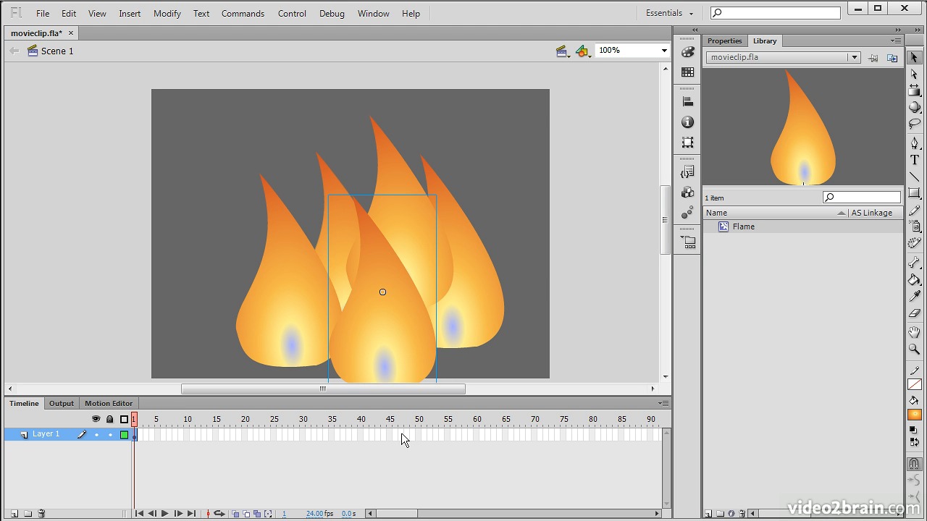
click(535, 249)
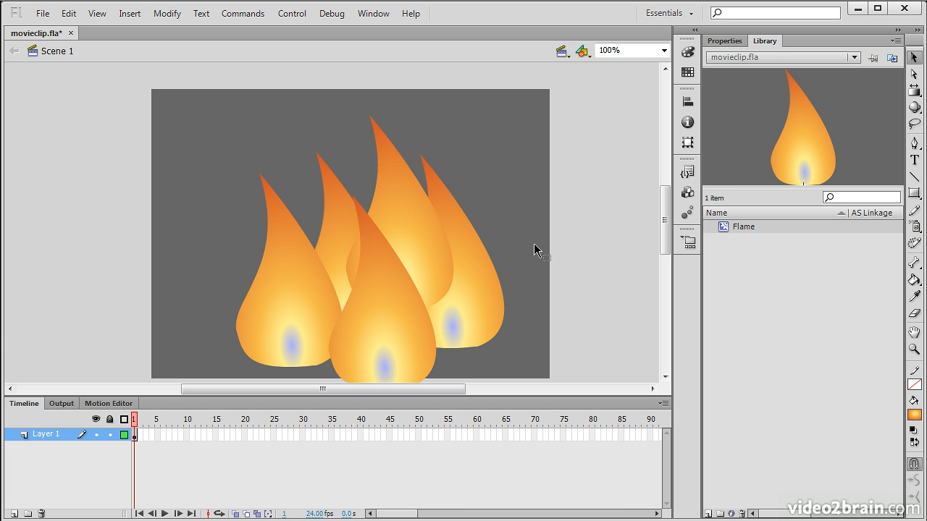
Select several of the flame instances one after another to inspect them as separate objects.
click(273, 292)
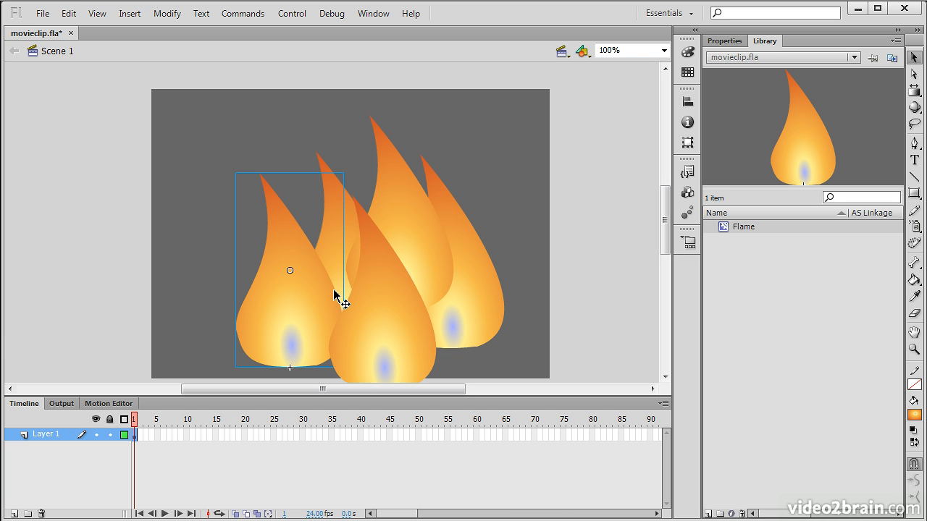
click(396, 300)
click(470, 250)
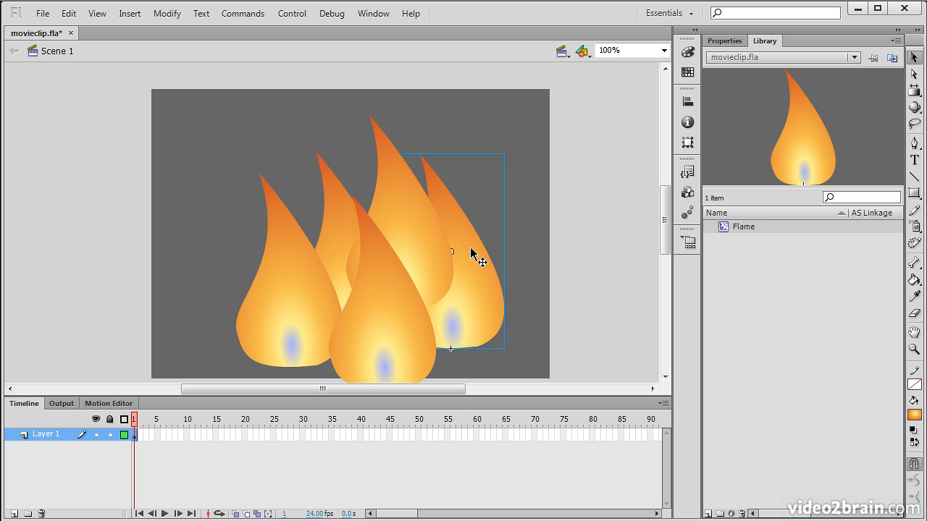
Review the leftmost flame instance's position, size, 3D position and view properties, and deselect it.
click(415, 211)
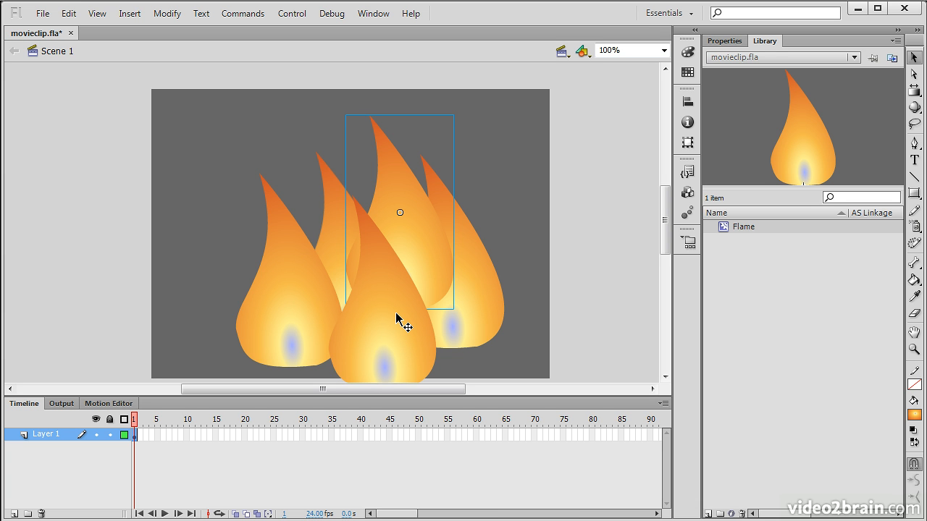
click(285, 254)
click(724, 41)
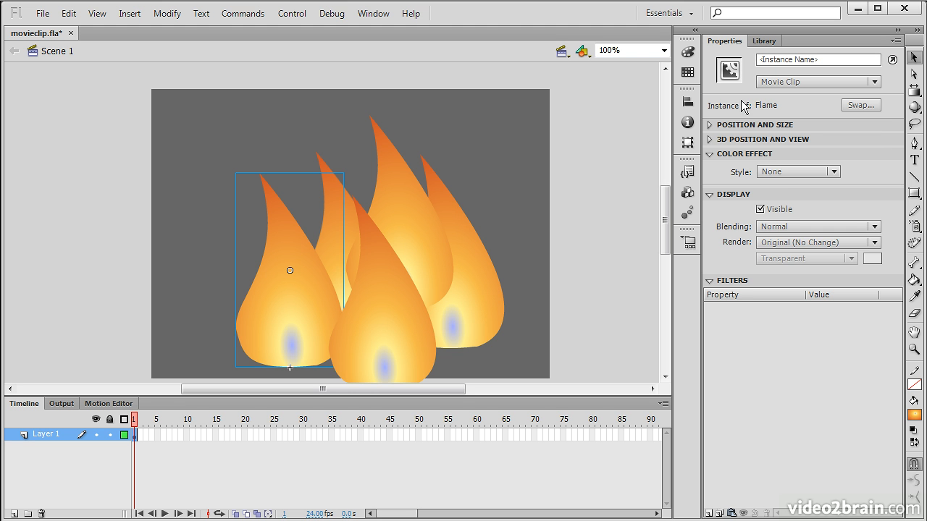
click(710, 140)
click(711, 124)
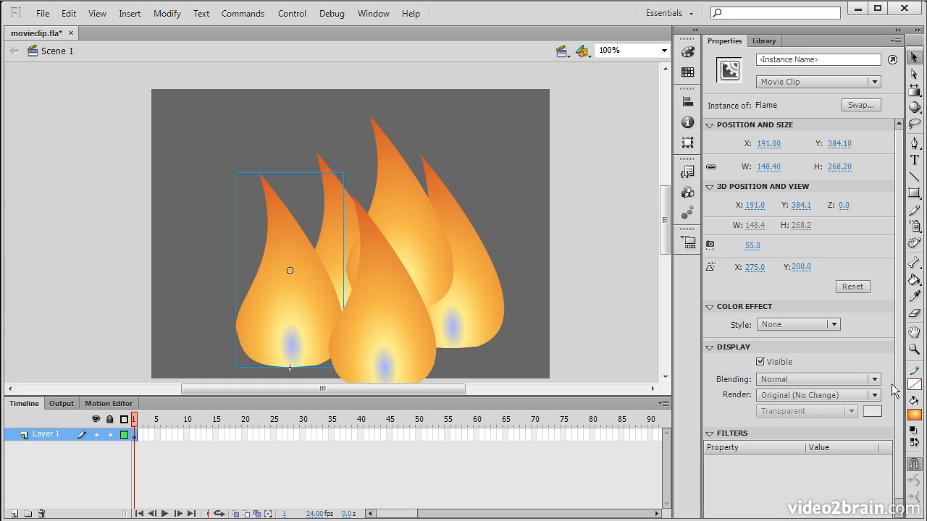
click(510, 201)
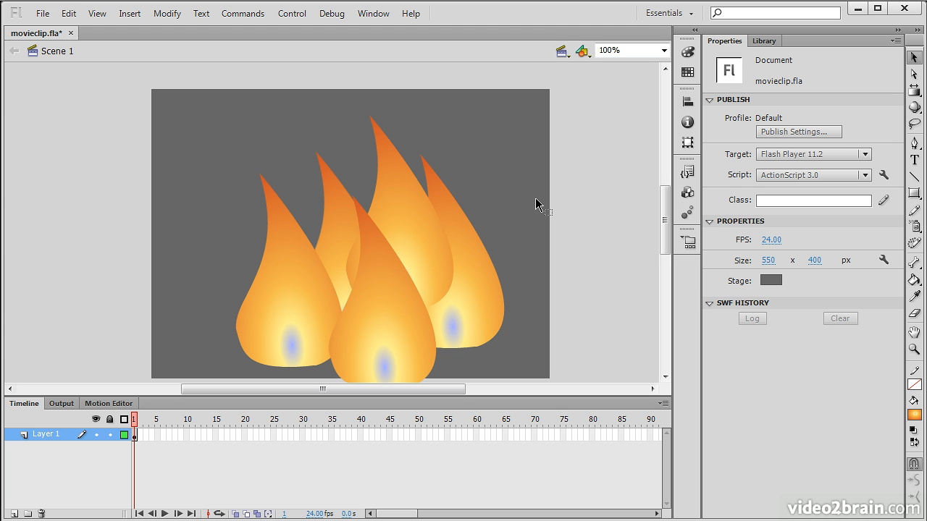
Compare the instance properties of the leftmost, front and rightmost flames by selecting them one after another.
click(279, 310)
click(399, 322)
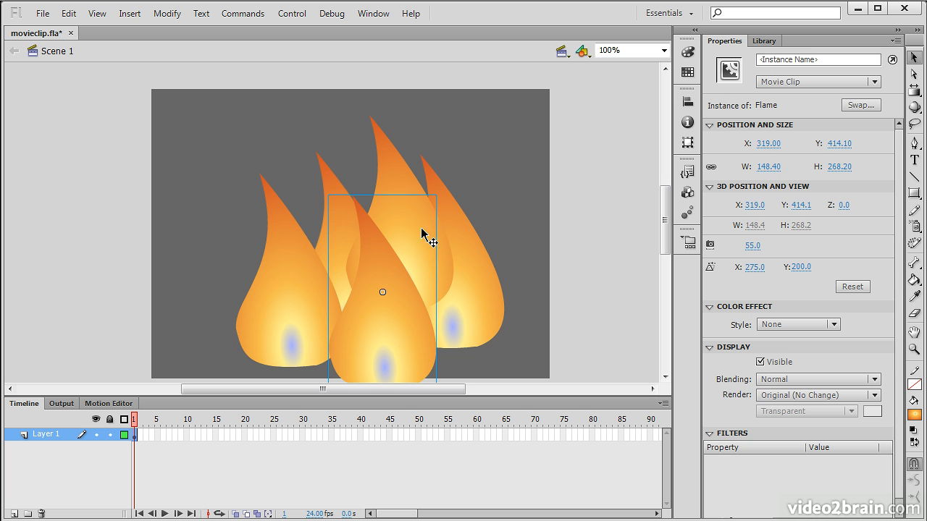
click(479, 255)
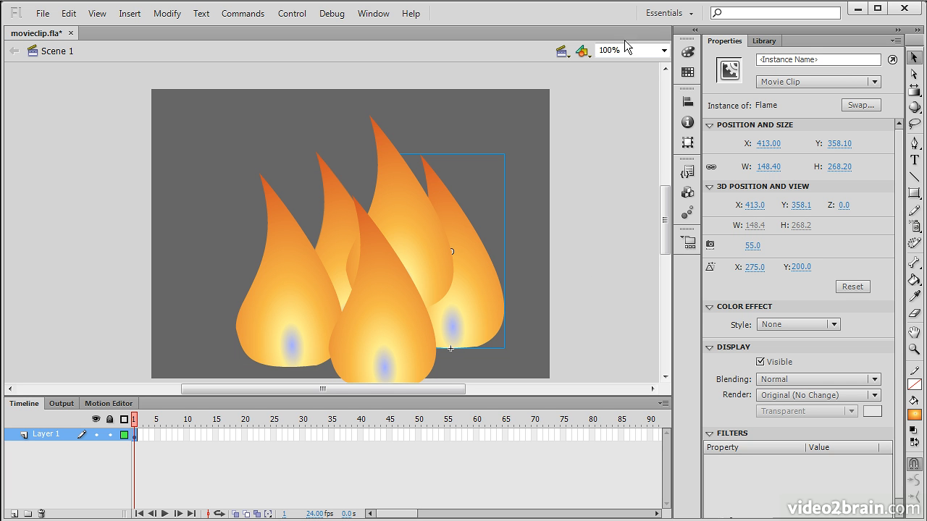
Rotate the leftmost flame and the front flame slightly in 3D with the 3D Rotation tool.
click(290, 275)
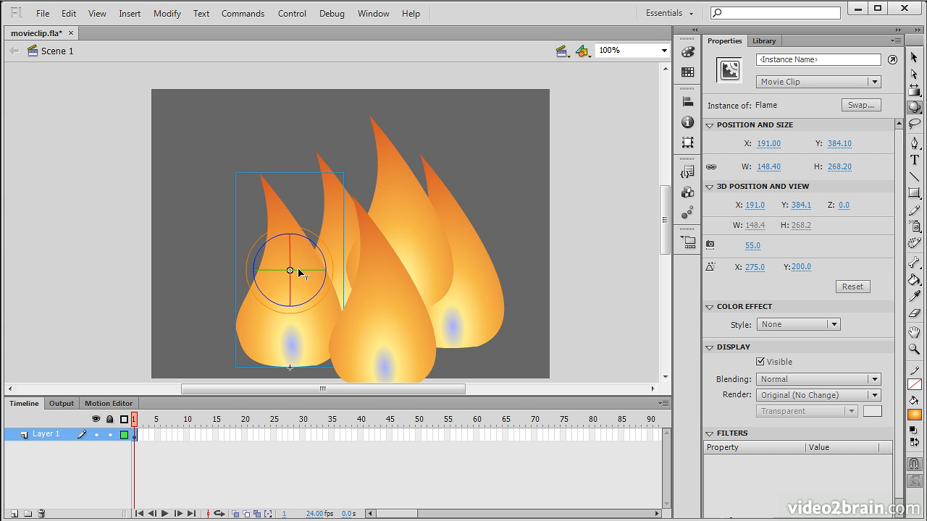
mouse_move(306, 273)
mouse_down()
mouse_move(325, 269)
mouse_move(304, 258)
mouse_move(310, 266)
mouse_up()
click(399, 312)
drag(385, 278, 366, 276)
Rotate the three rear flames in 3D, giving each instance a different tilt.
click(337, 215)
click(437, 233)
drag(411, 215, 448, 195)
click(473, 266)
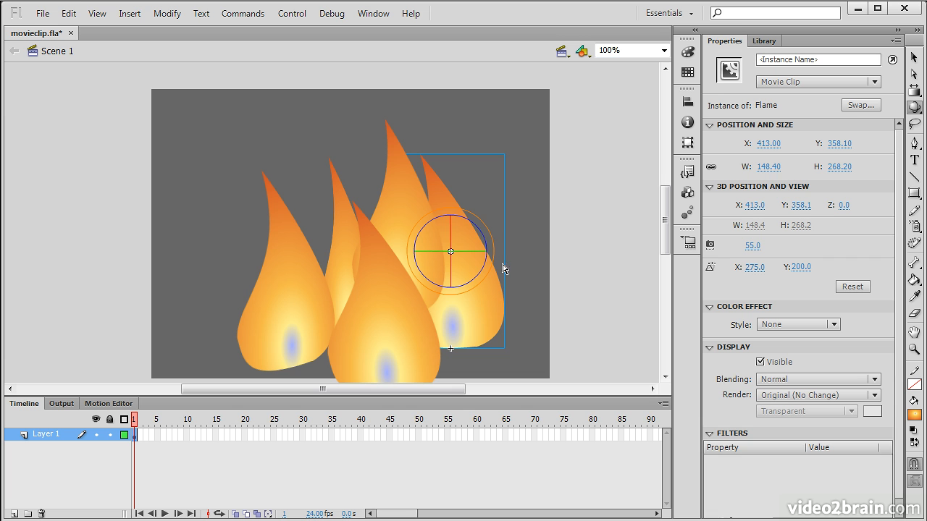
drag(454, 228, 474, 254)
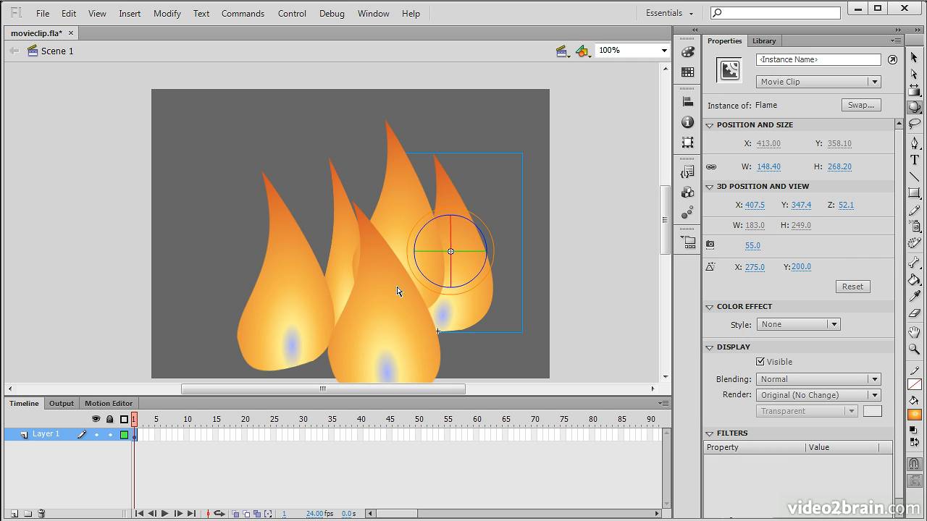
Mirror the leftmost flame horizontally with Free Transform and narrow it to about 102 px wide.
click(289, 276)
click(914, 57)
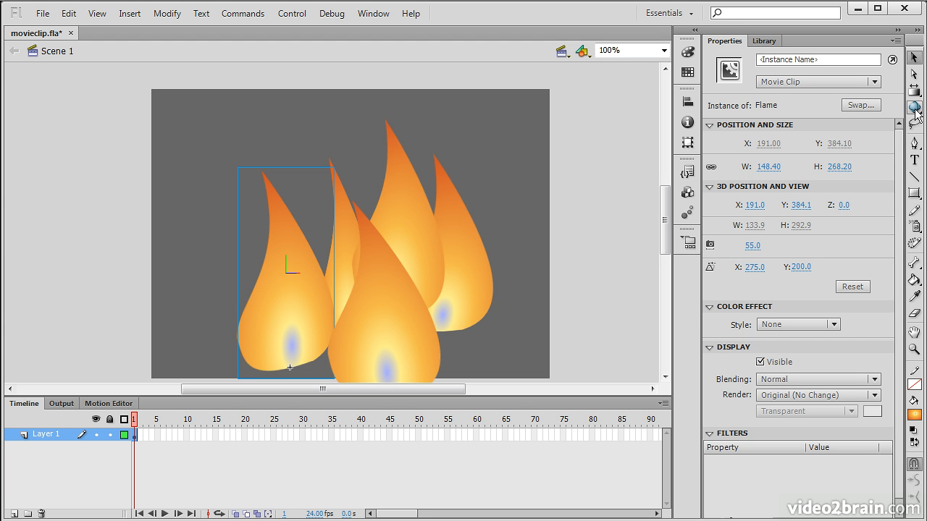
click(916, 91)
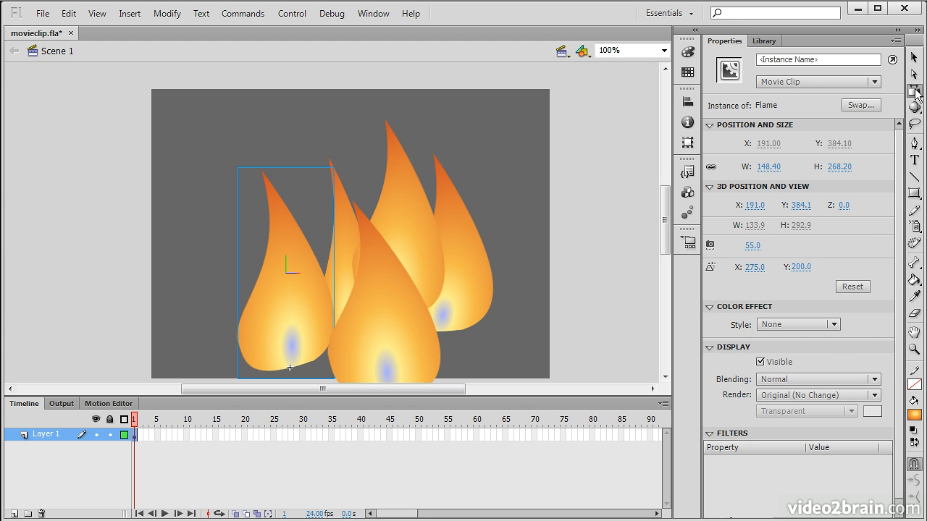
click(859, 94)
click(287, 279)
drag(238, 273, 316, 273)
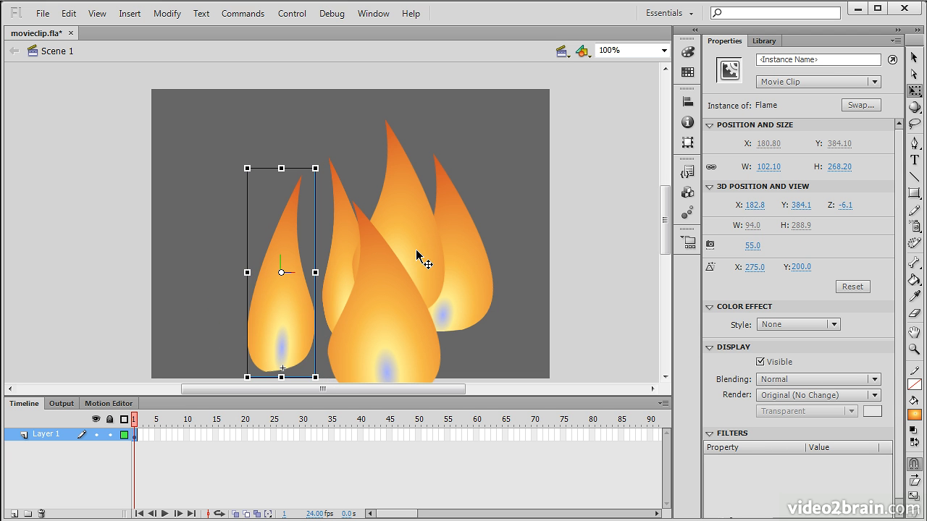
Mirror the tallest rear flame horizontally so its tip curves the opposite way.
click(468, 234)
click(381, 210)
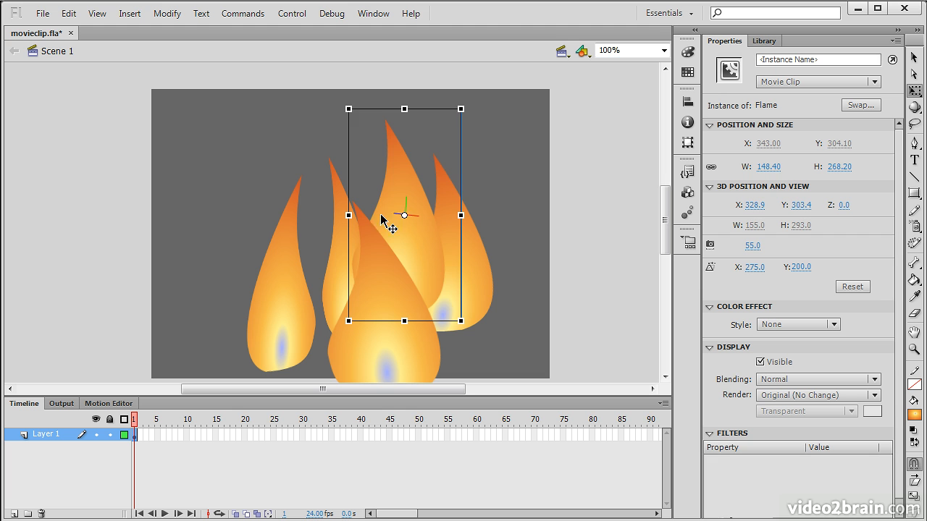
drag(351, 215, 456, 223)
Mirror and reshape the front flame to about 89 px wide and 344 px tall, and reposition it over the stage's lower edge.
click(399, 350)
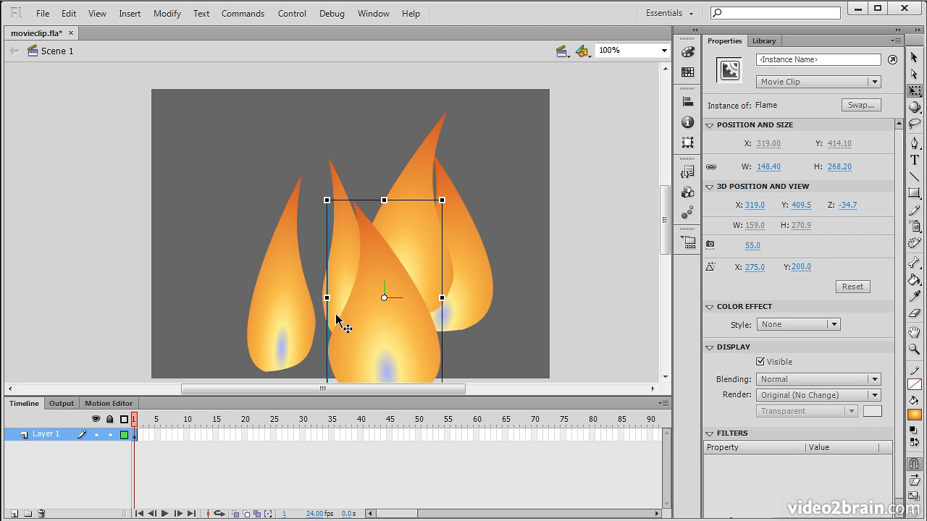
drag(329, 297, 424, 303)
drag(389, 341, 357, 329)
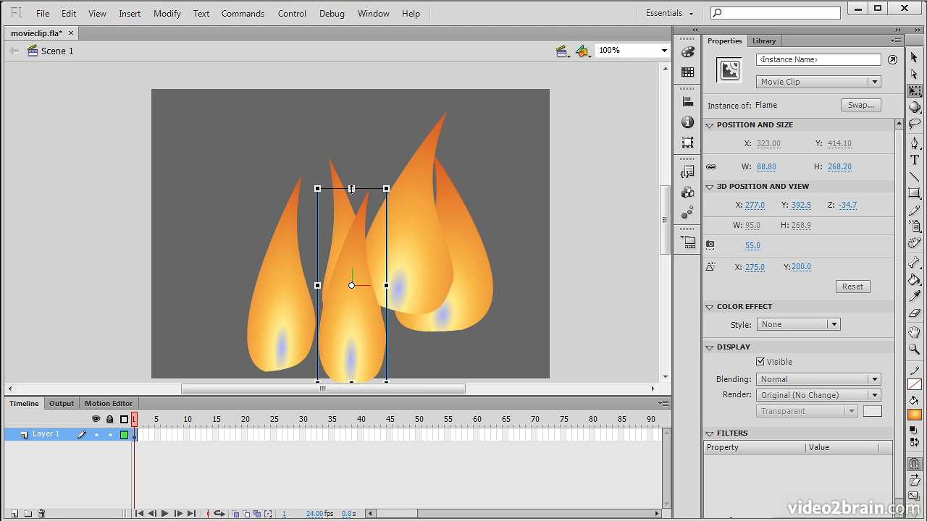
drag(351, 189, 352, 159)
drag(352, 360, 368, 376)
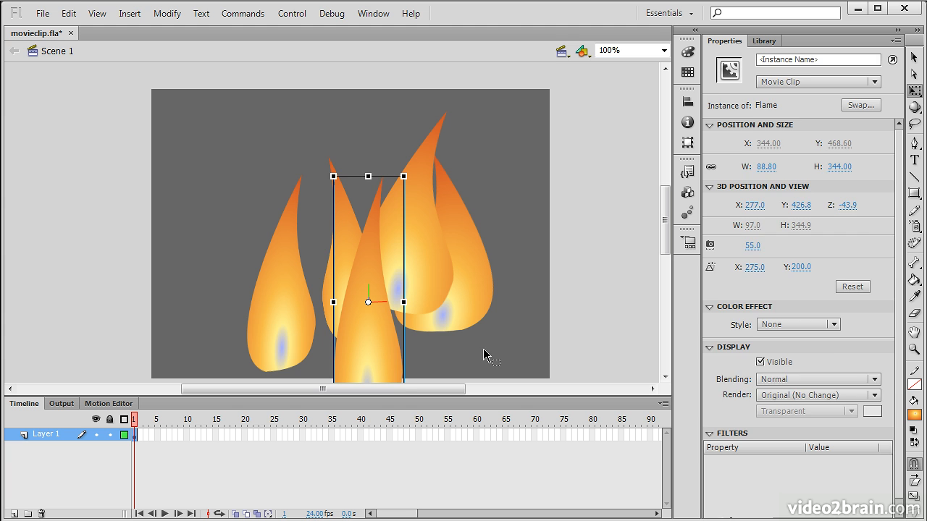
click(570, 315)
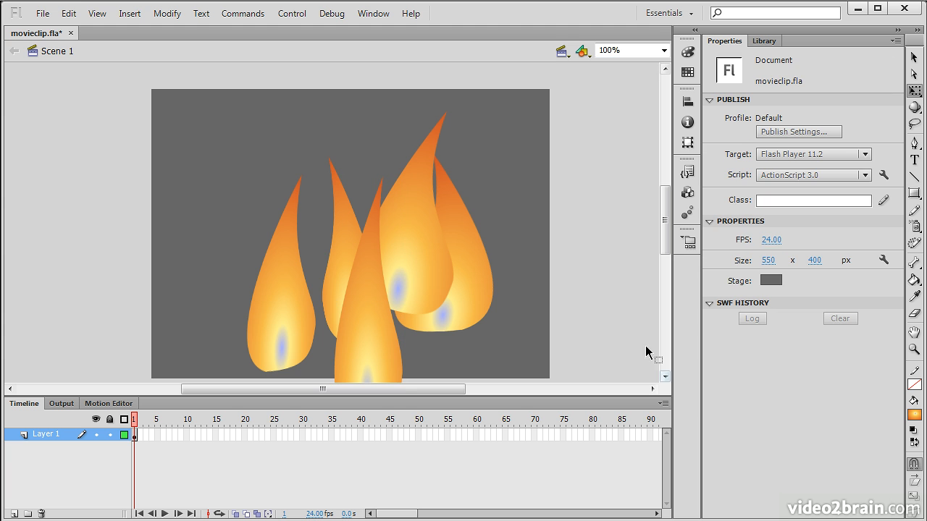
Place another Flame instance from the library in the upper-left area of the stage.
click(761, 41)
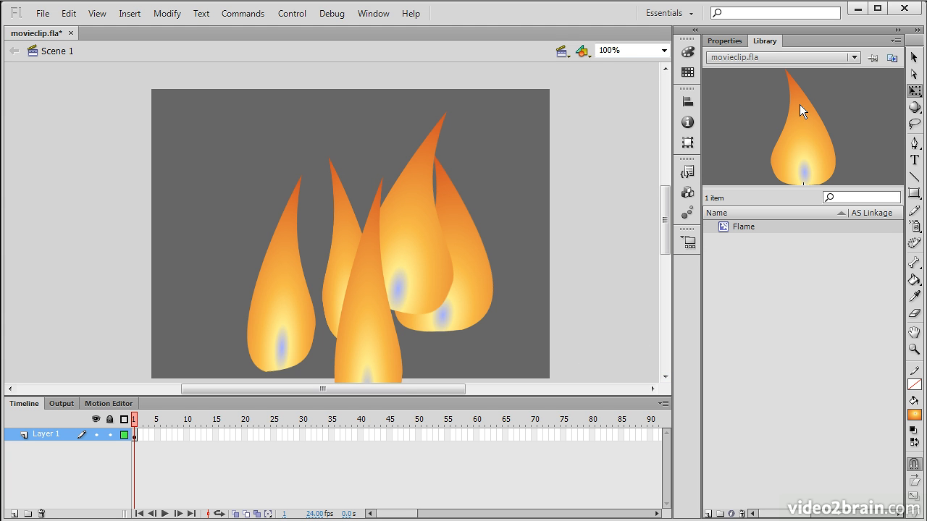
drag(756, 227, 224, 217)
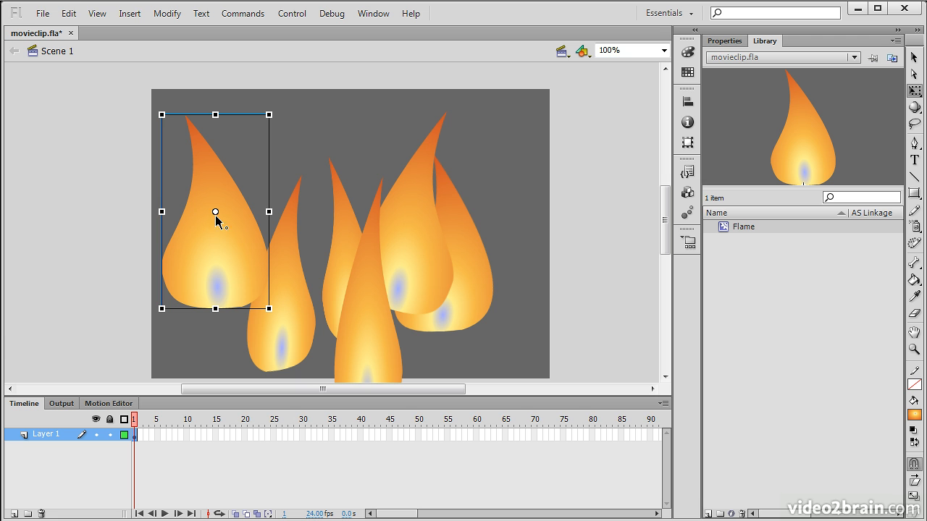